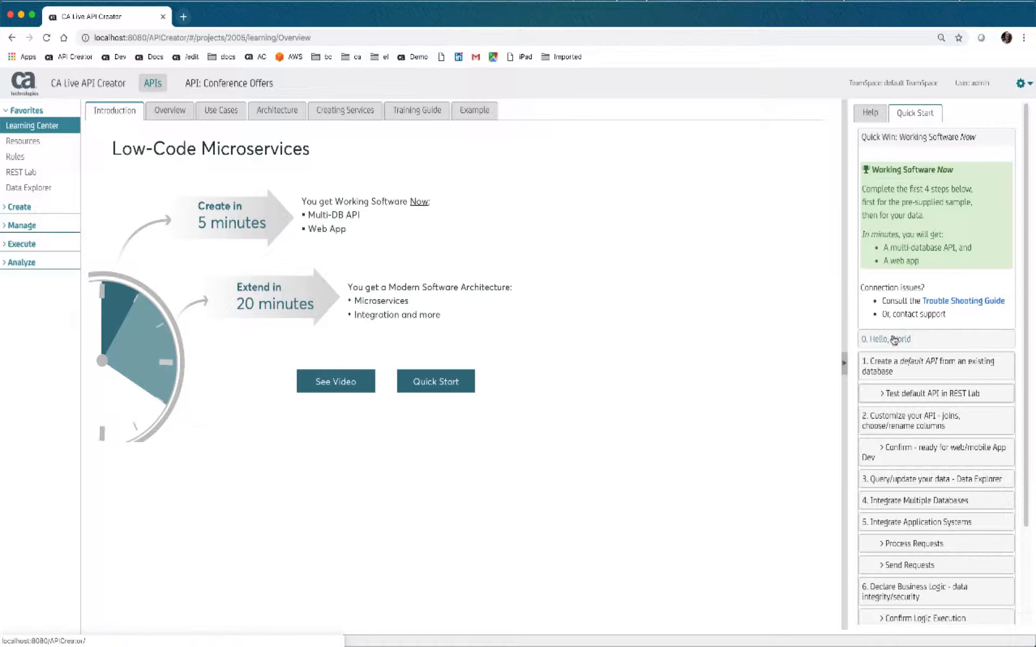
- Following the Hello, World quick-start guide, create a new function with its default code and test it
{"action": "left_click", "coordinate": [894, 338]}
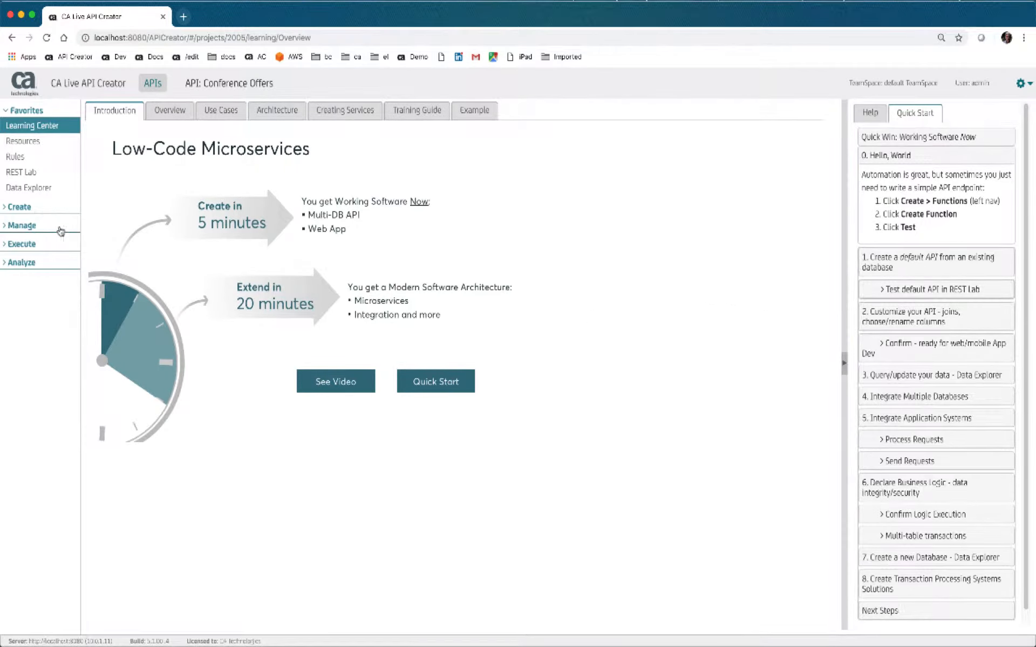
{"action": "left_click", "coordinate": [21, 208]}
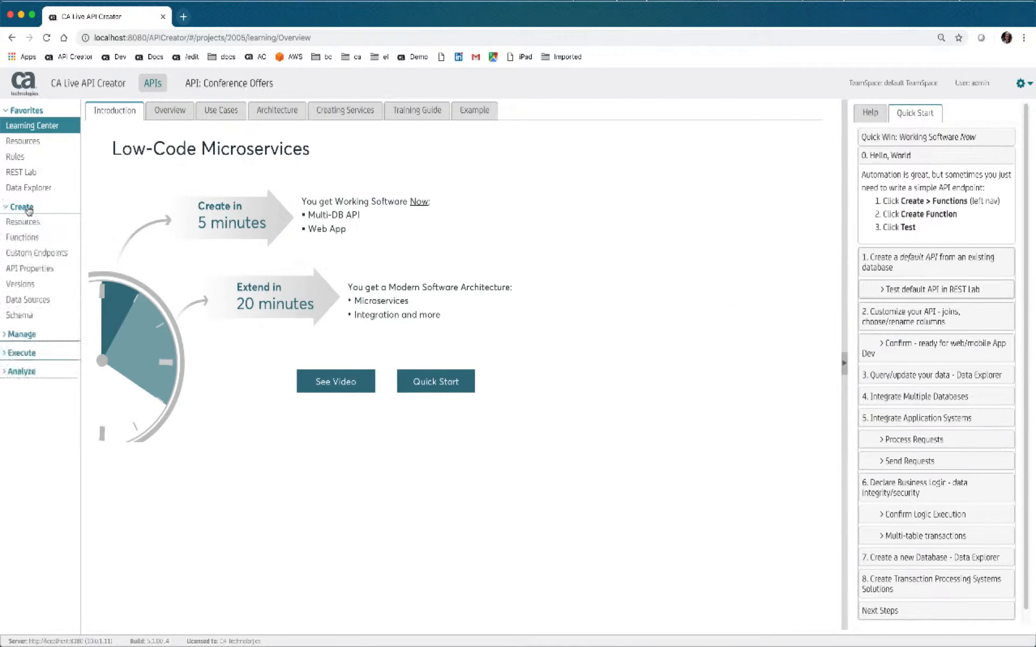
{"action": "left_click", "coordinate": [31, 241]}
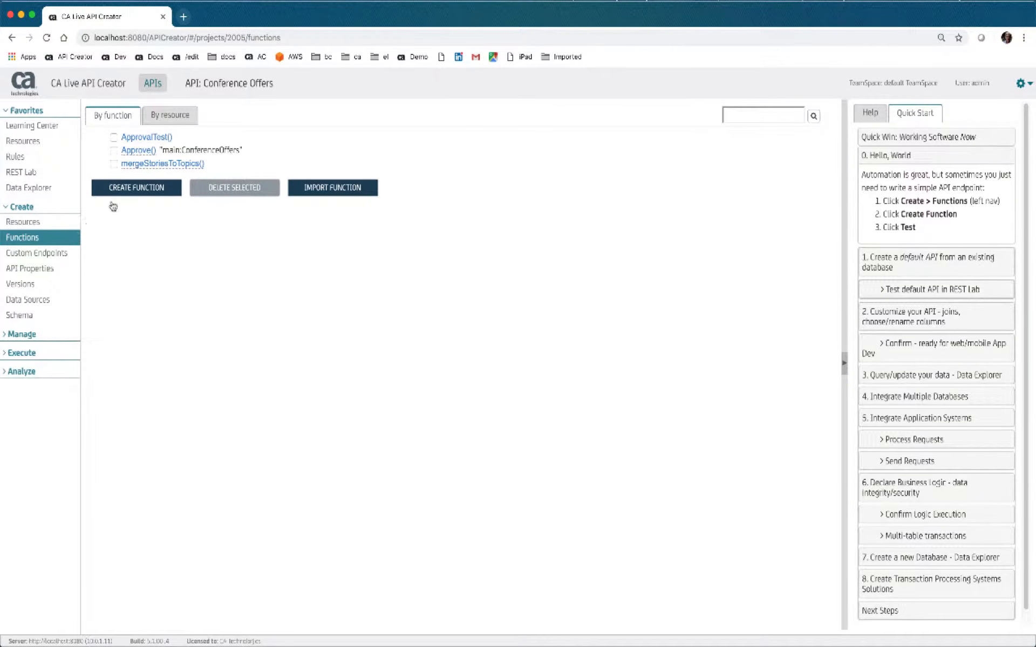
{"action": "left_click", "coordinate": [144, 188]}
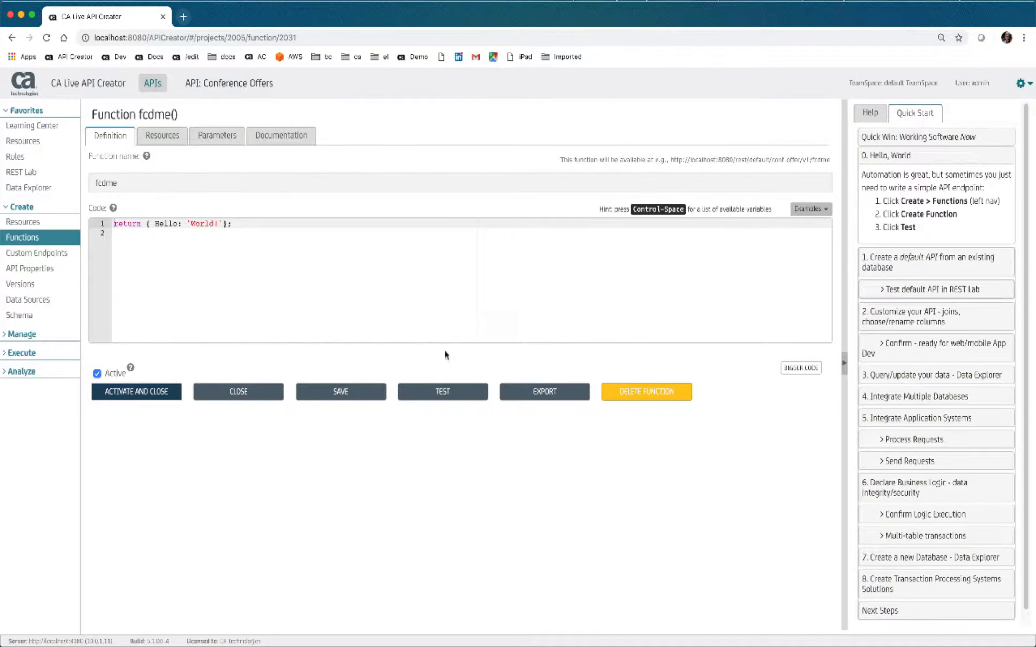
{"action": "left_click", "coordinate": [448, 392]}
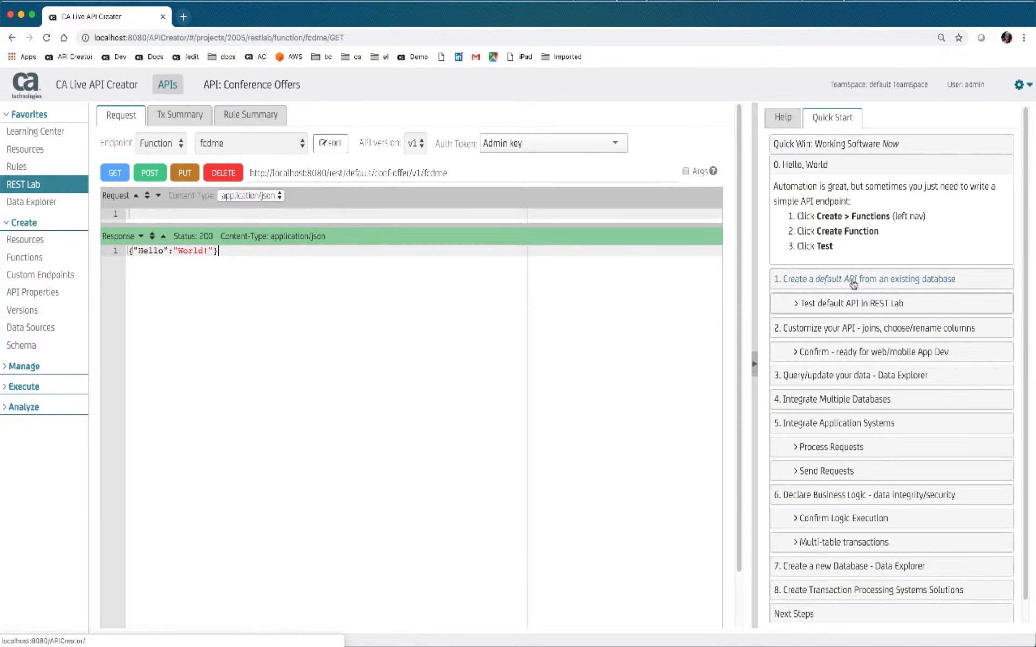
- Create a new Database First API connected to the Example Northwind database and proceed to the REST Lab
{"action": "left_click", "coordinate": [852, 281]}
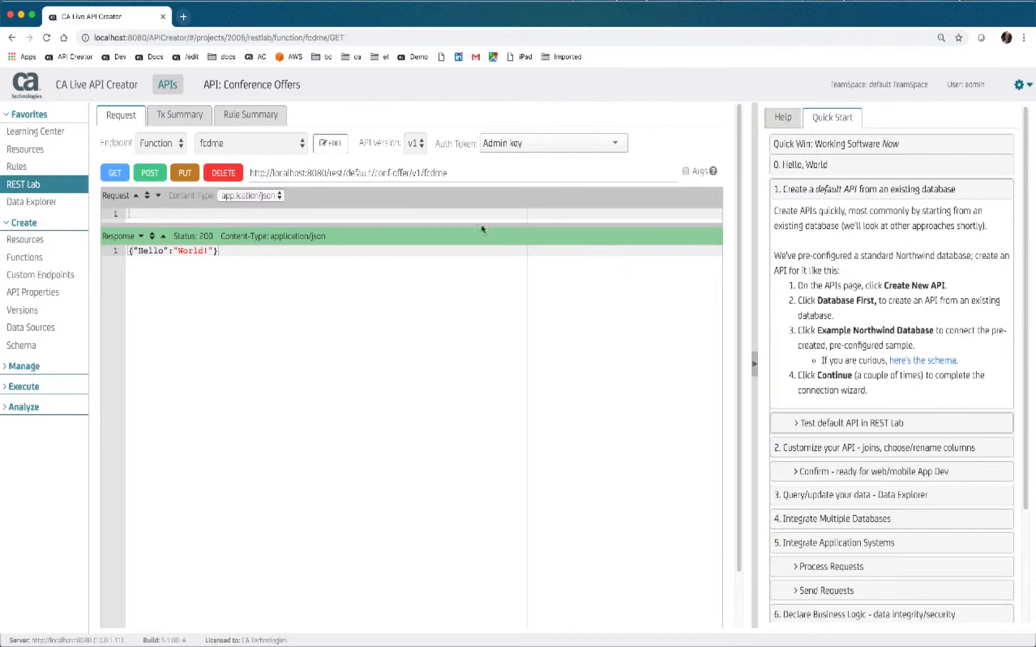
{"action": "left_click", "coordinate": [173, 88]}
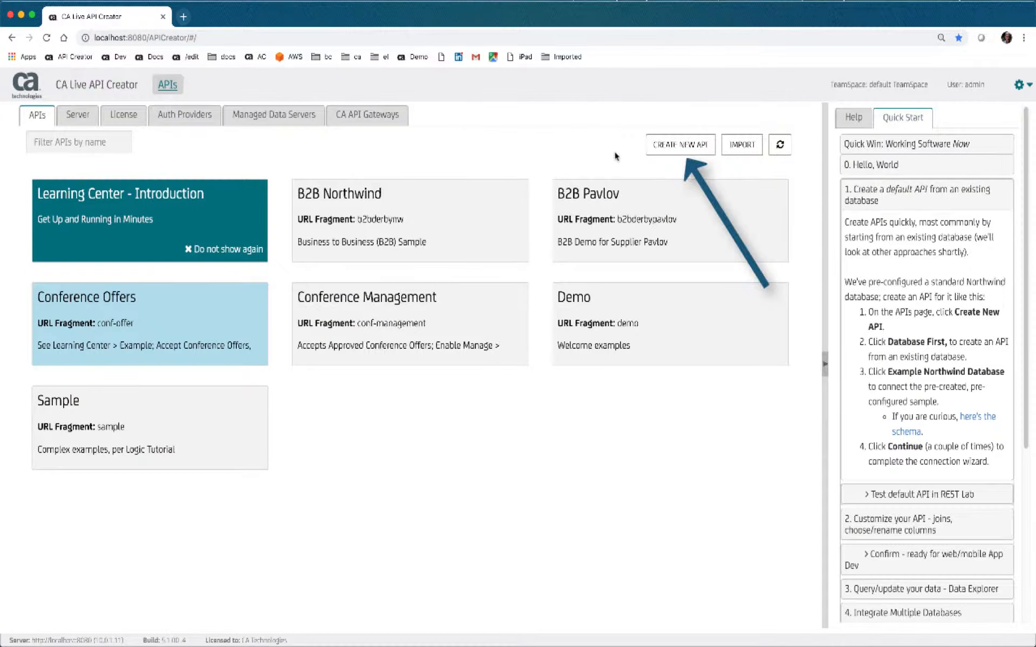
{"action": "left_click", "coordinate": [672, 145]}
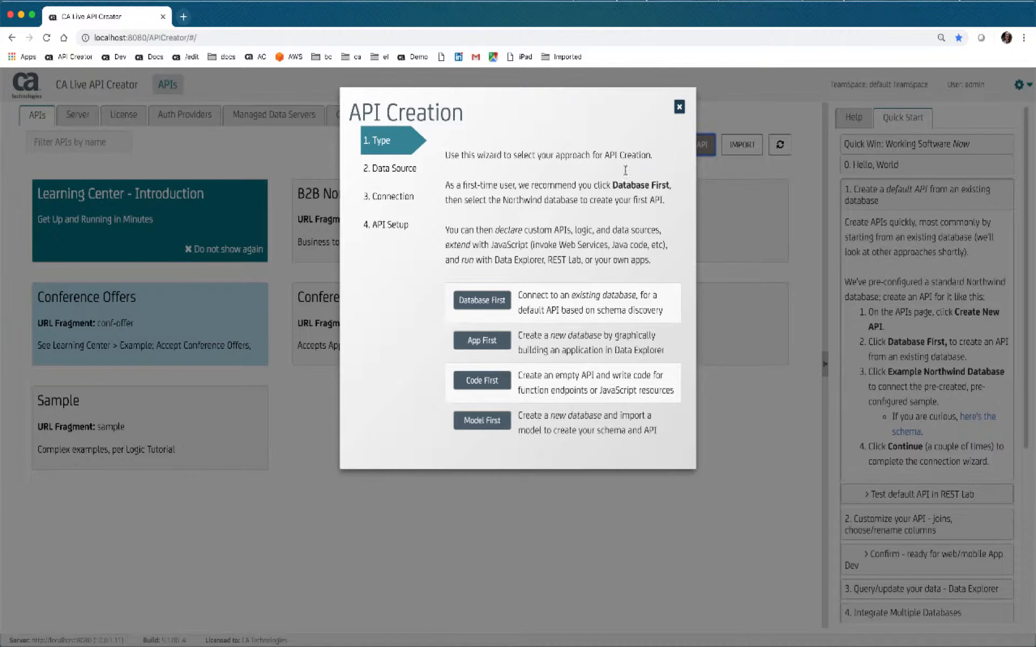
{"action": "left_click", "coordinate": [491, 302]}
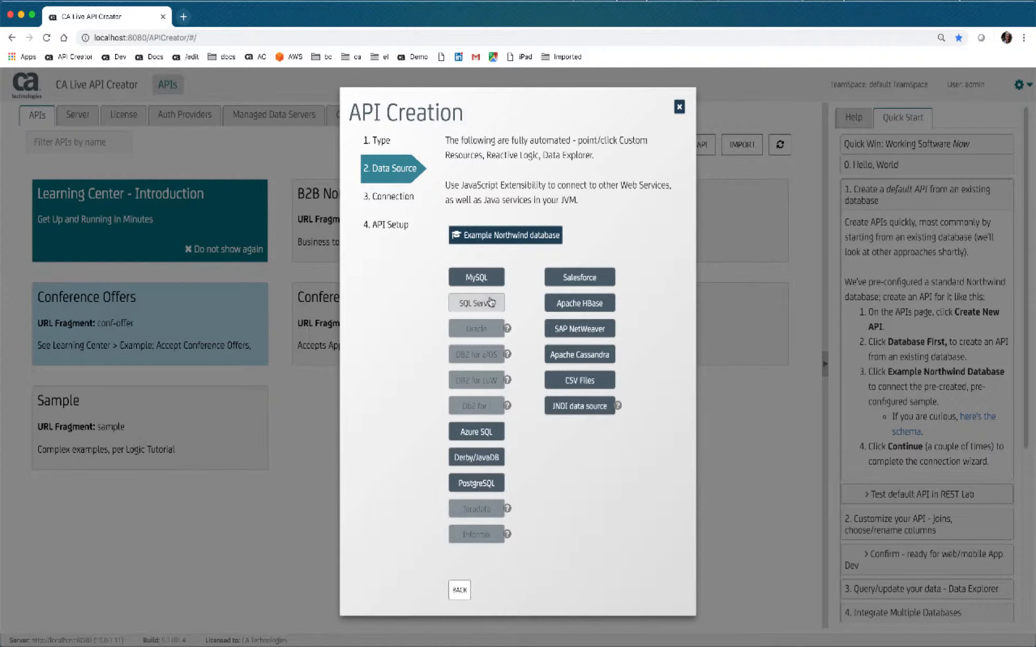
{"action": "left_click", "coordinate": [536, 237]}
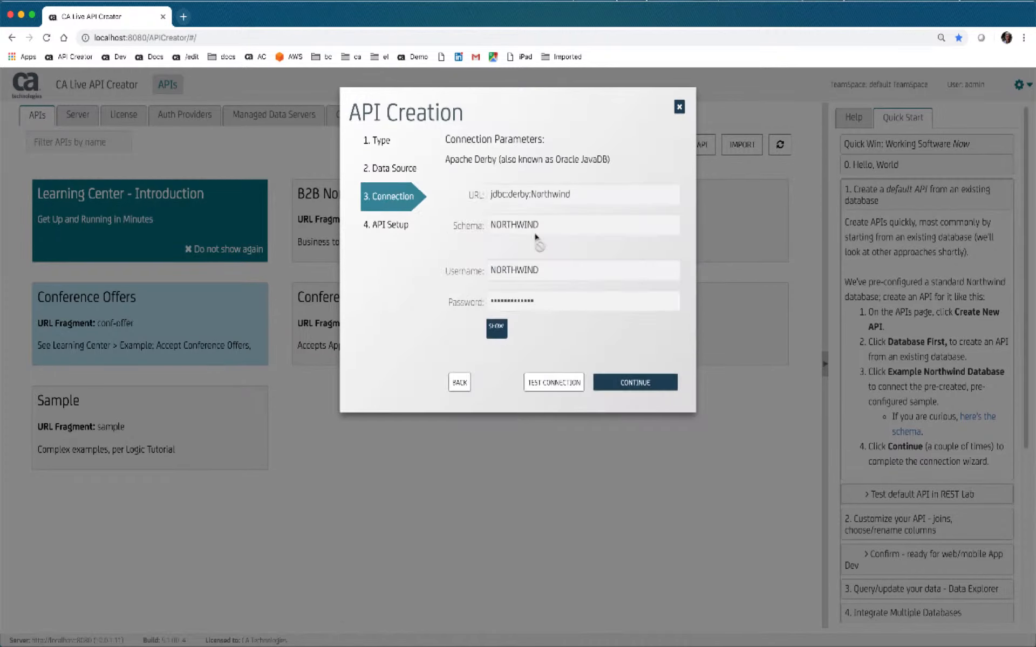
{"action": "left_click", "coordinate": [609, 376]}
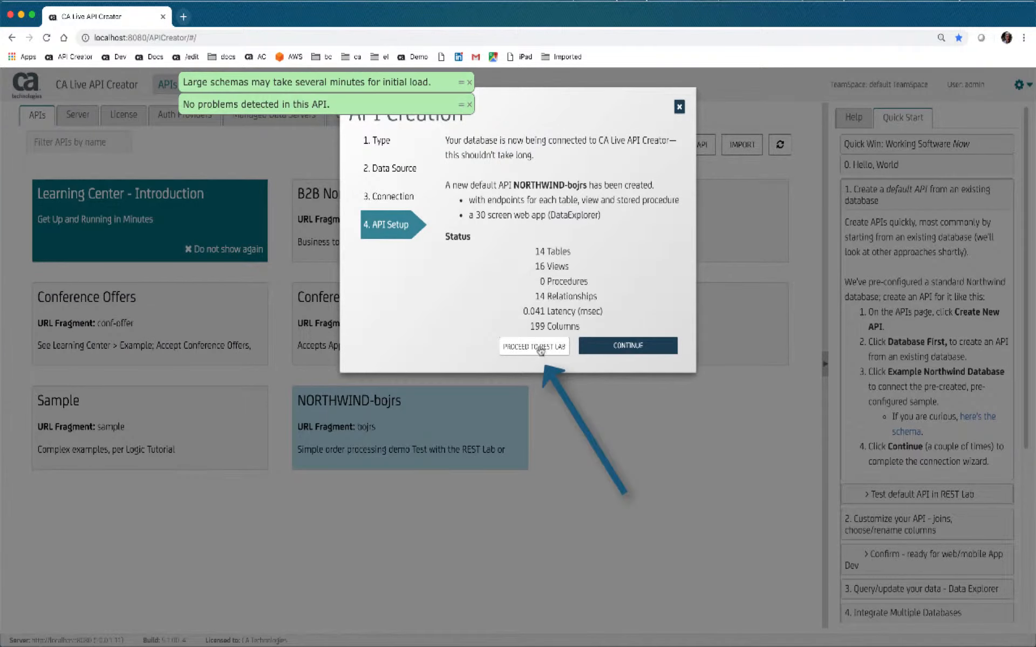
{"action": "left_click", "coordinate": [540, 347]}
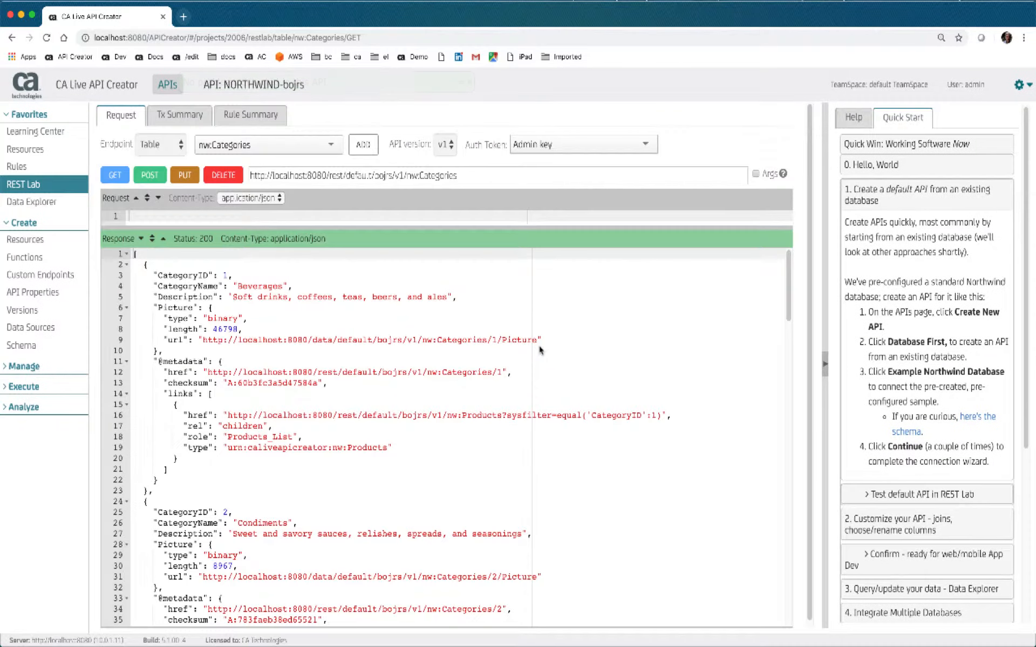
- Run a GET request on the nw:Customers table and examine the response through to its pagination metadata
{"action": "left_click", "coordinate": [228, 147]}
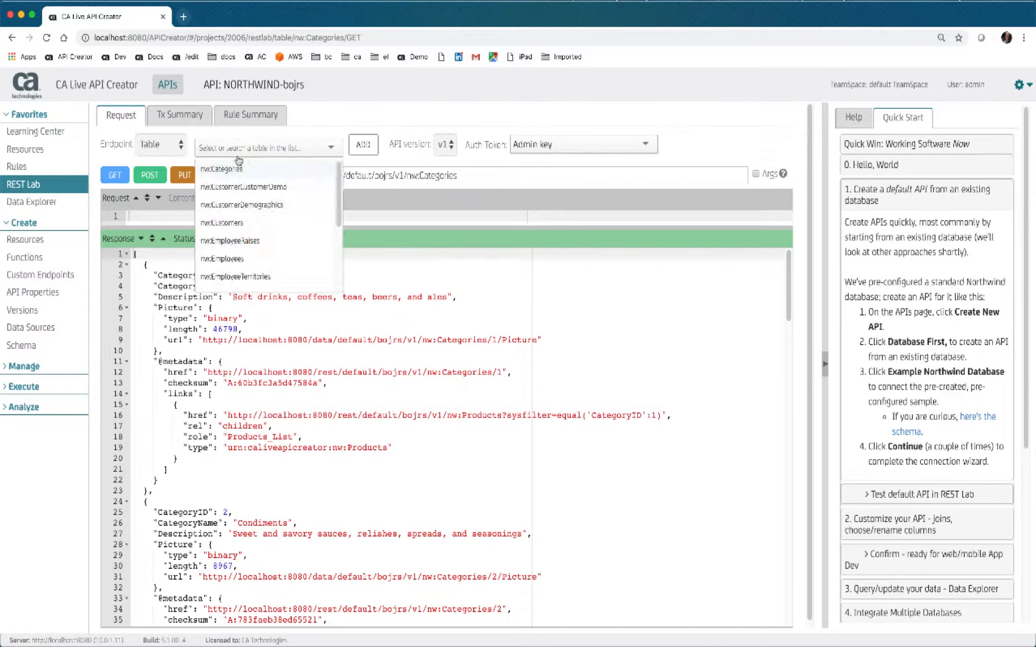
{"action": "left_click", "coordinate": [246, 222]}
{"action": "left_click", "coordinate": [123, 176]}
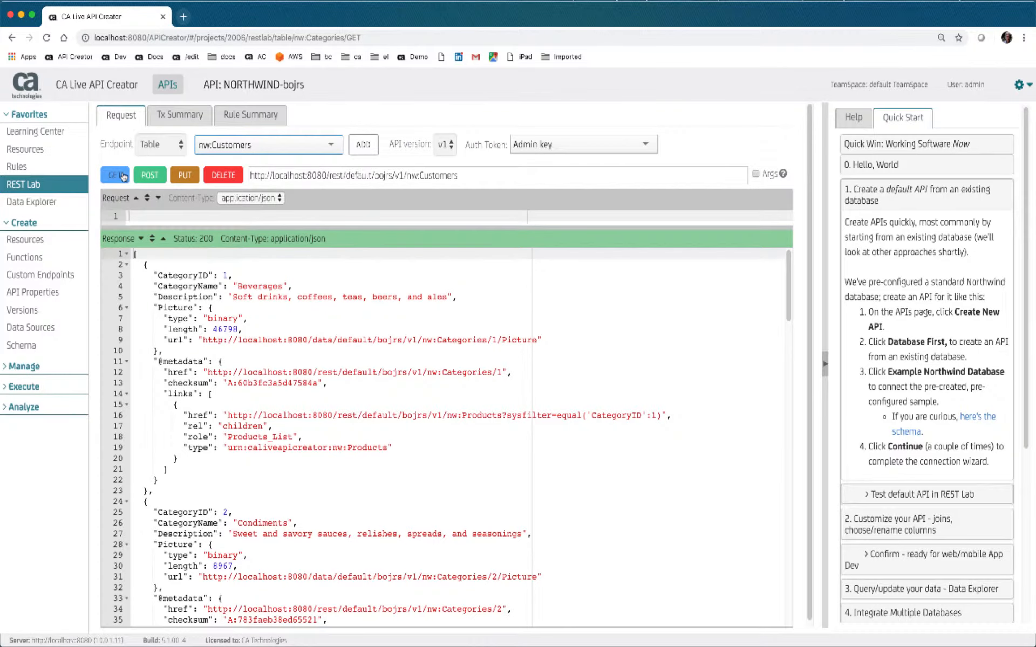
{"action": "scroll", "coordinate": [305, 397], "scroll_direction": "down", "scroll_amount": 1}
{"action": "scroll", "coordinate": [305, 401], "scroll_direction": "down", "scroll_amount": 20}
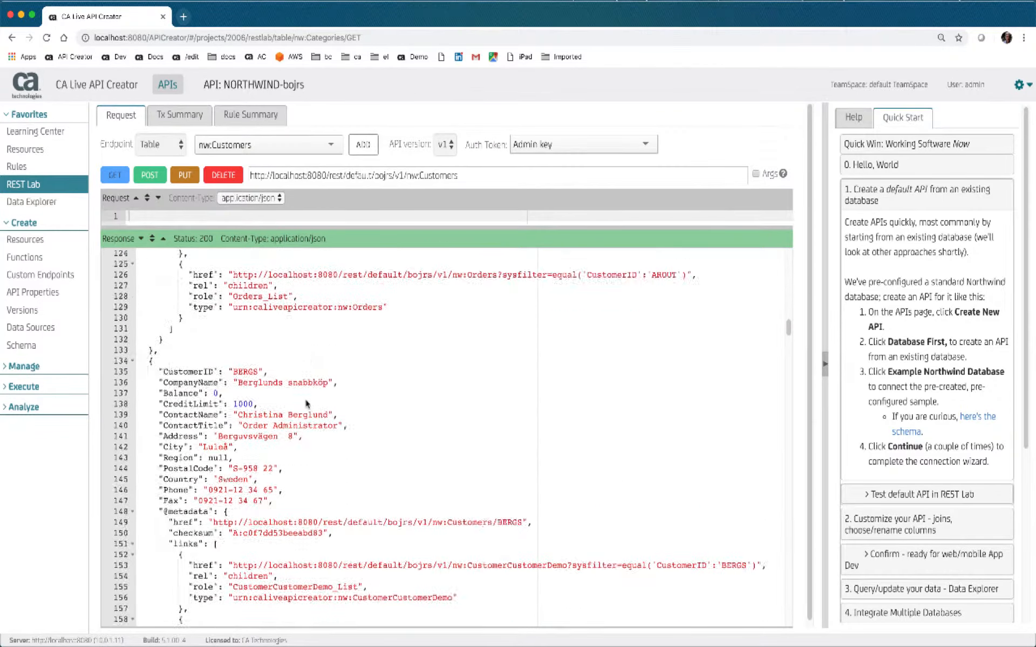
{"action": "scroll", "coordinate": [307, 404], "scroll_direction": "down", "scroll_amount": 20}
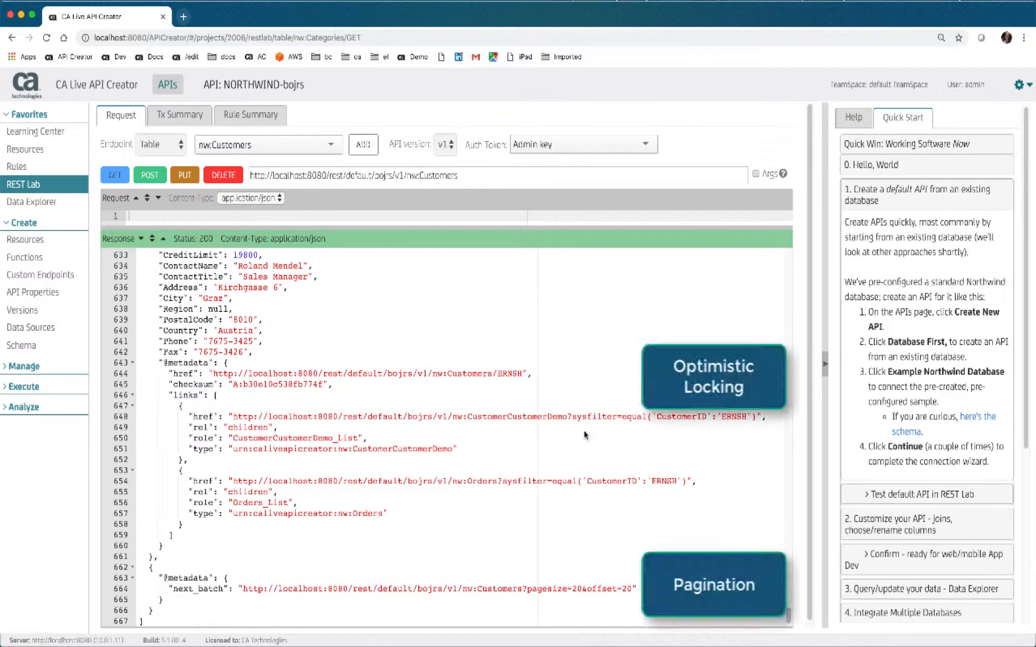
- Append the guide's filter ?filter="Balance">5000 to the nw:Customers URL, run the GET request and read the guide's closing notes
{"action": "left_click", "coordinate": [893, 499]}
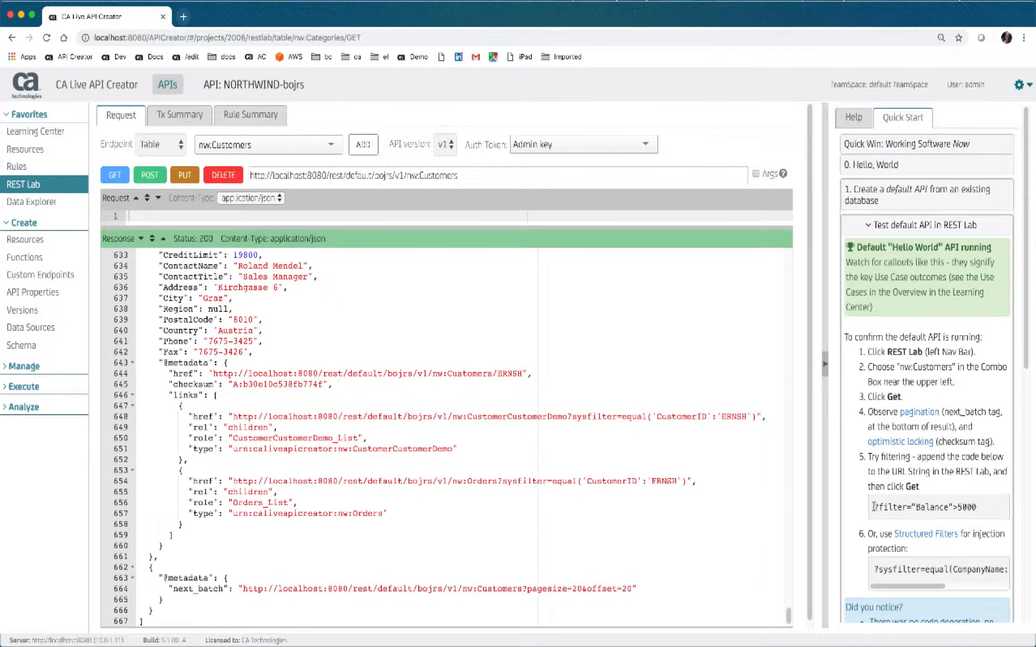
{"action": "triple_click", "coordinate": [975, 507]}
{"action": "key", "text": "super+c"}
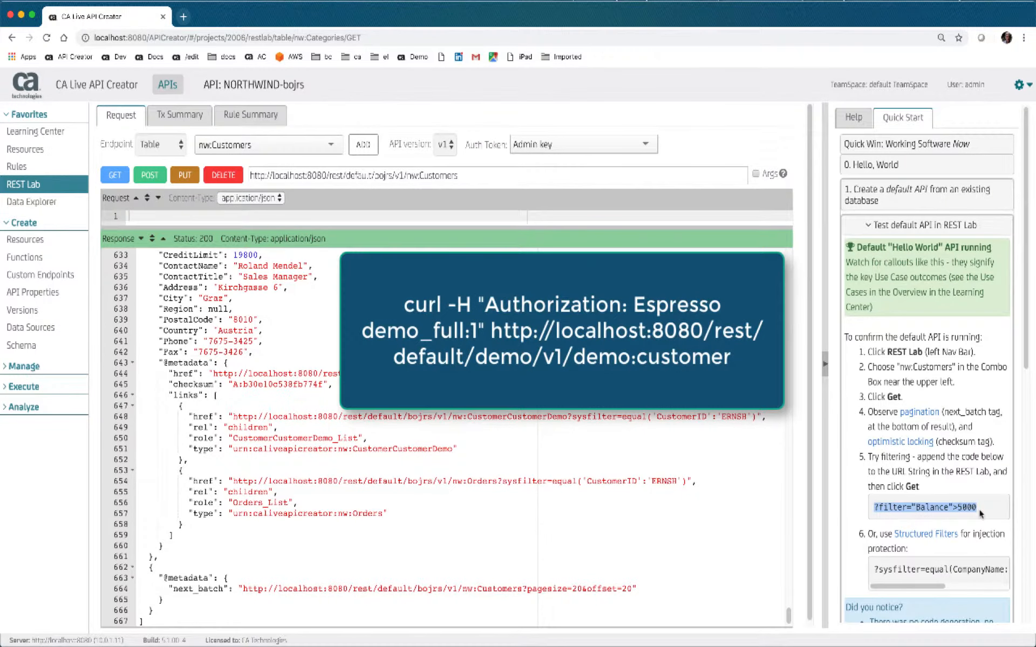
{"action": "left_click", "coordinate": [490, 181]}
{"action": "key", "text": "super+v"}
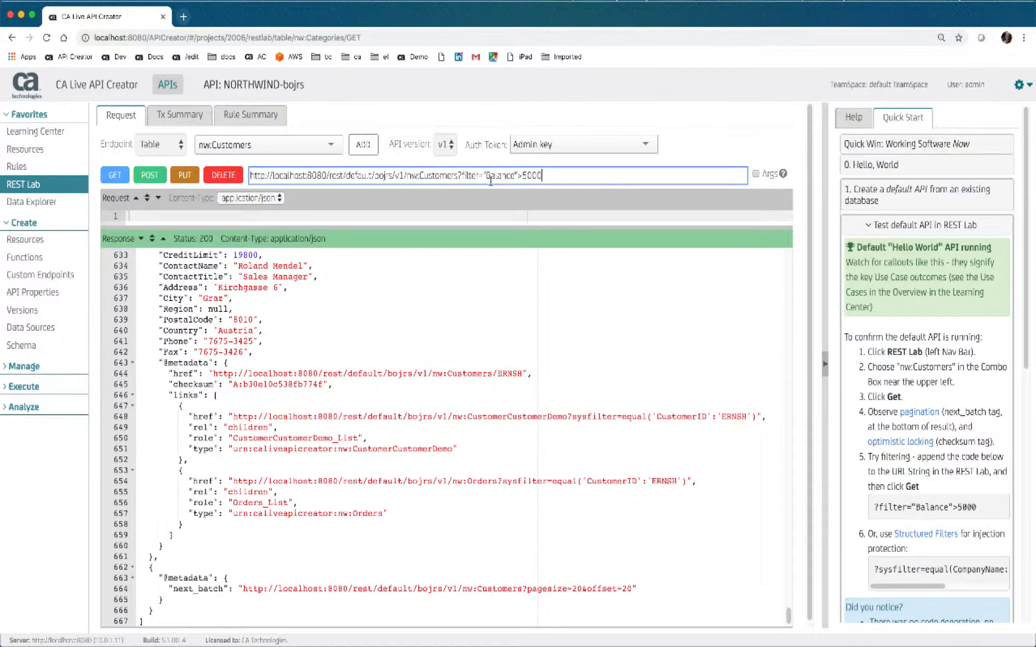
{"action": "left_click", "coordinate": [116, 178]}
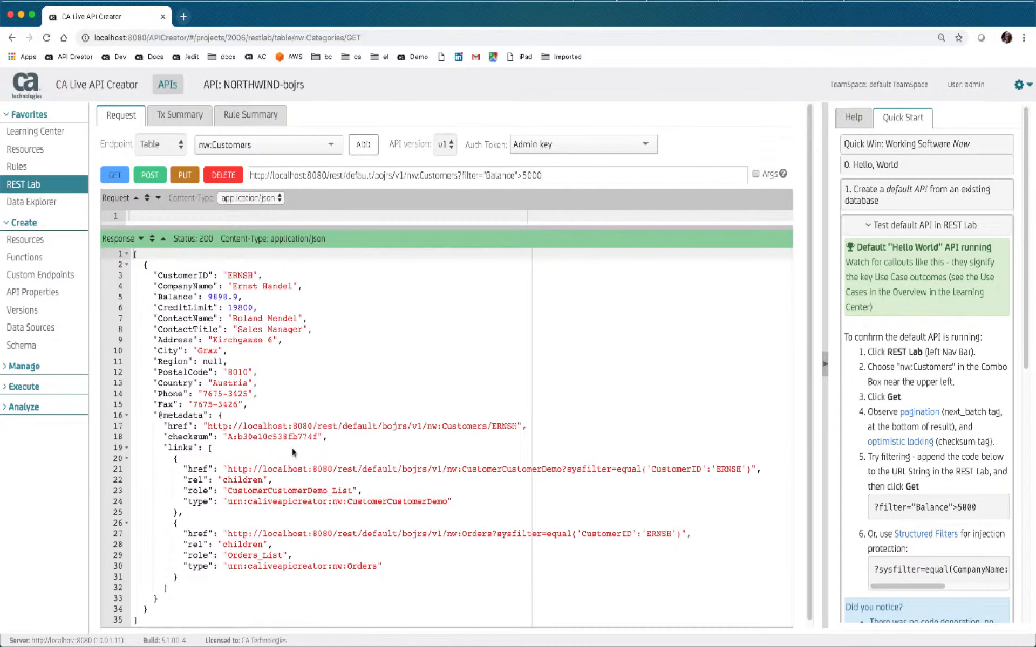
{"action": "scroll", "coordinate": [859, 416], "scroll_direction": "down", "scroll_amount": 3}
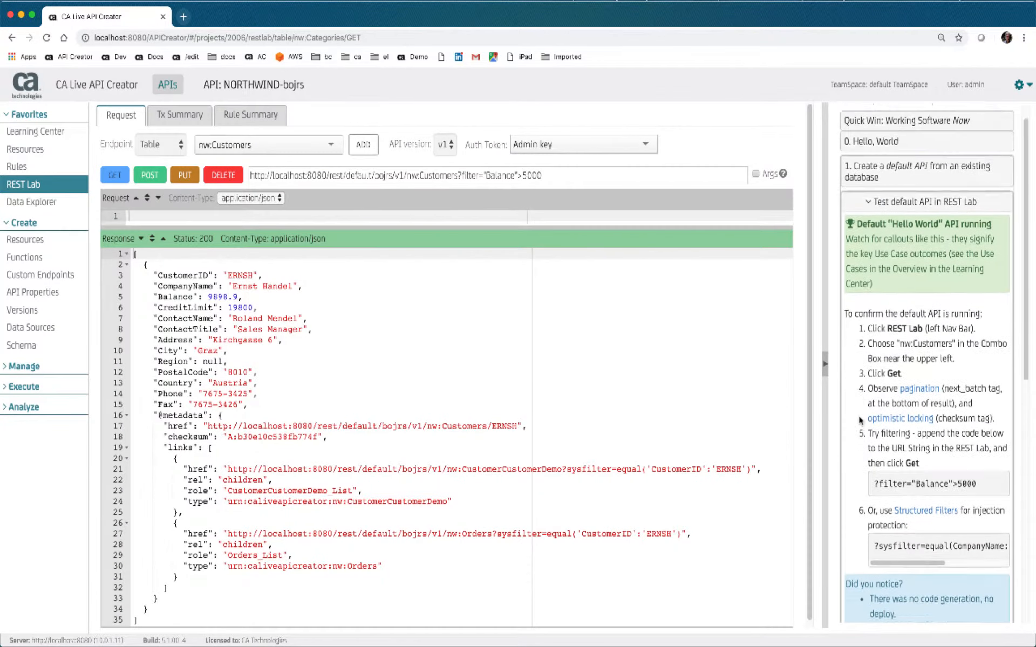
{"action": "scroll", "coordinate": [860, 420], "scroll_direction": "down", "scroll_amount": 2}
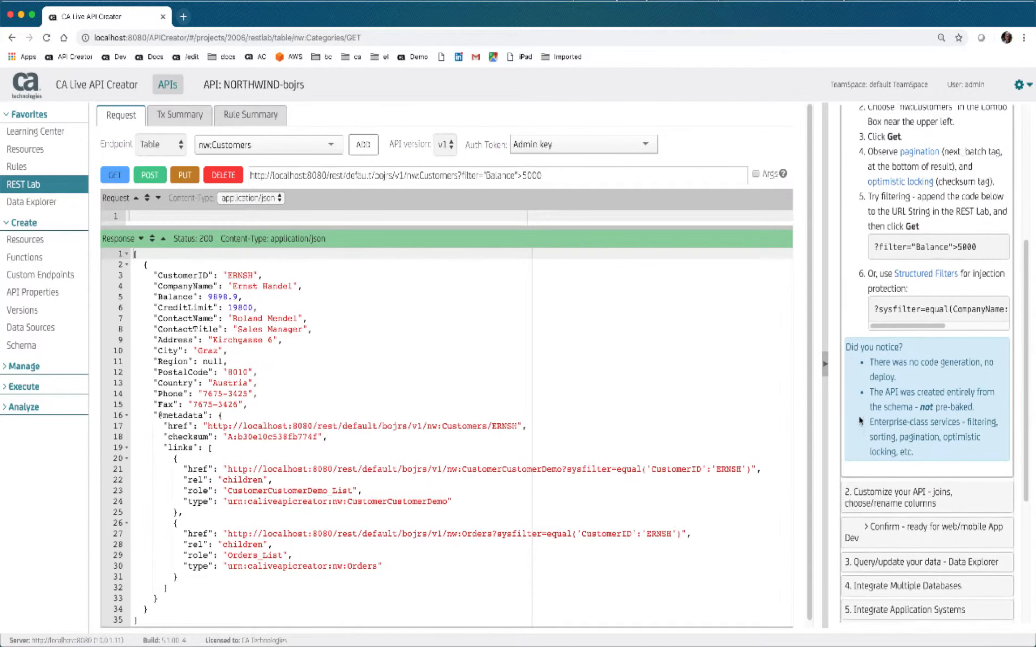
- Open the guide section on customizing the API and add a table-based resource for the nw:Suppliers entity
{"action": "left_click", "coordinate": [874, 491]}
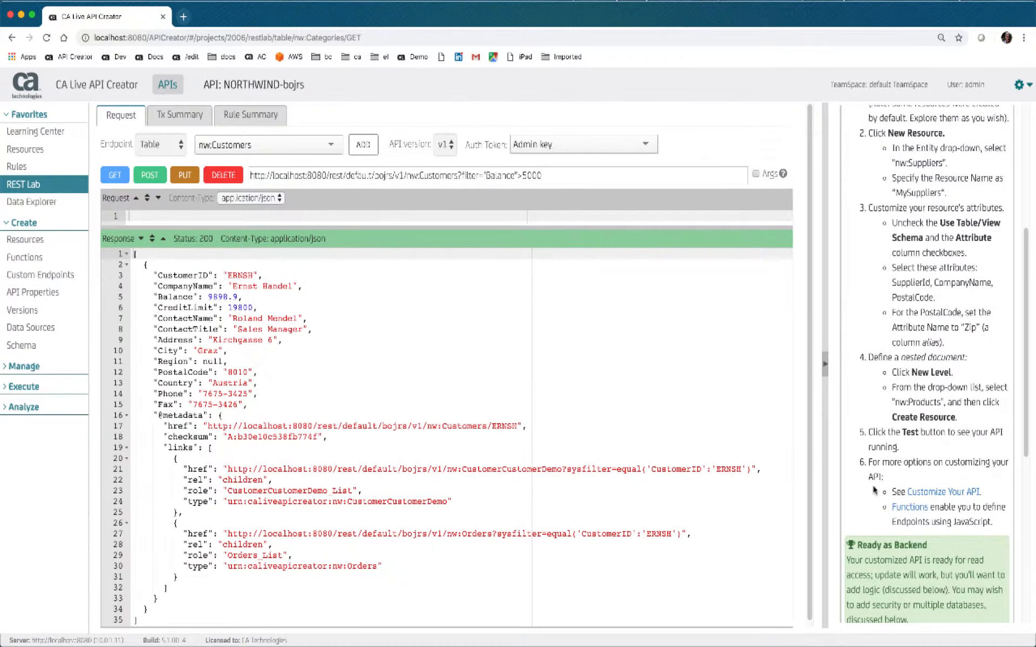
{"action": "scroll", "coordinate": [890, 405], "scroll_direction": "up", "scroll_amount": 2}
{"action": "scroll", "coordinate": [885, 386], "scroll_direction": "up", "scroll_amount": 2}
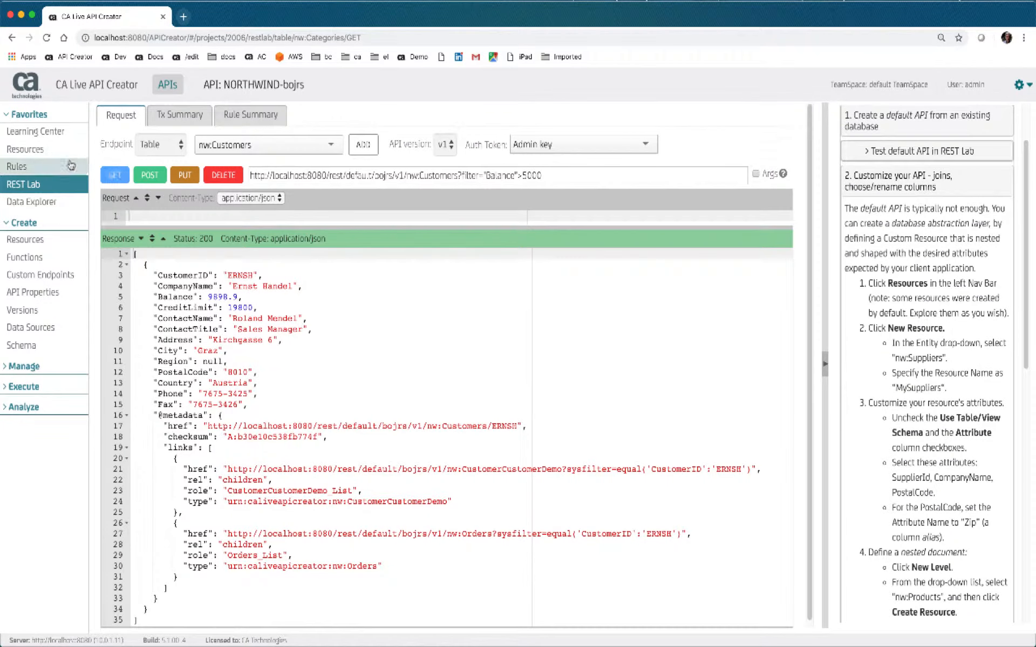
{"action": "left_click", "coordinate": [40, 153]}
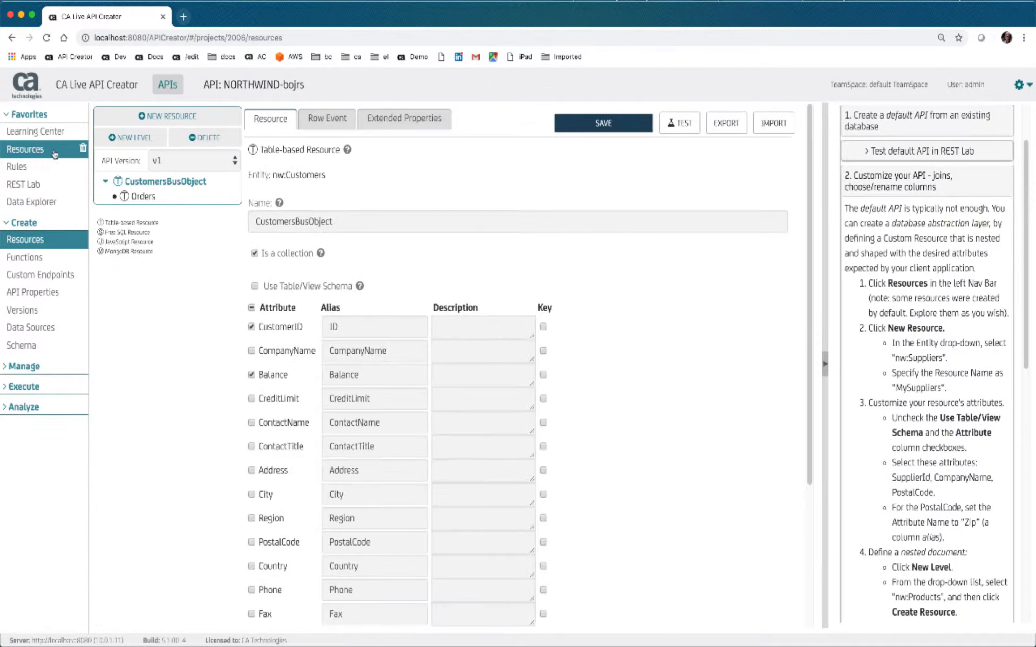
{"action": "left_click", "coordinate": [161, 123]}
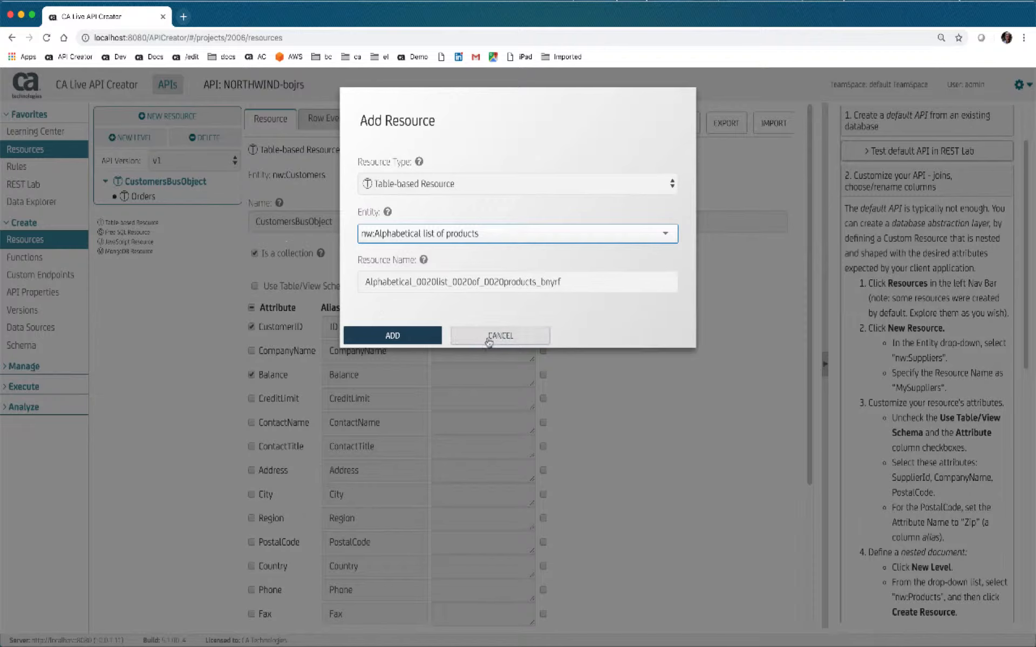
{"action": "left_click", "coordinate": [528, 241]}
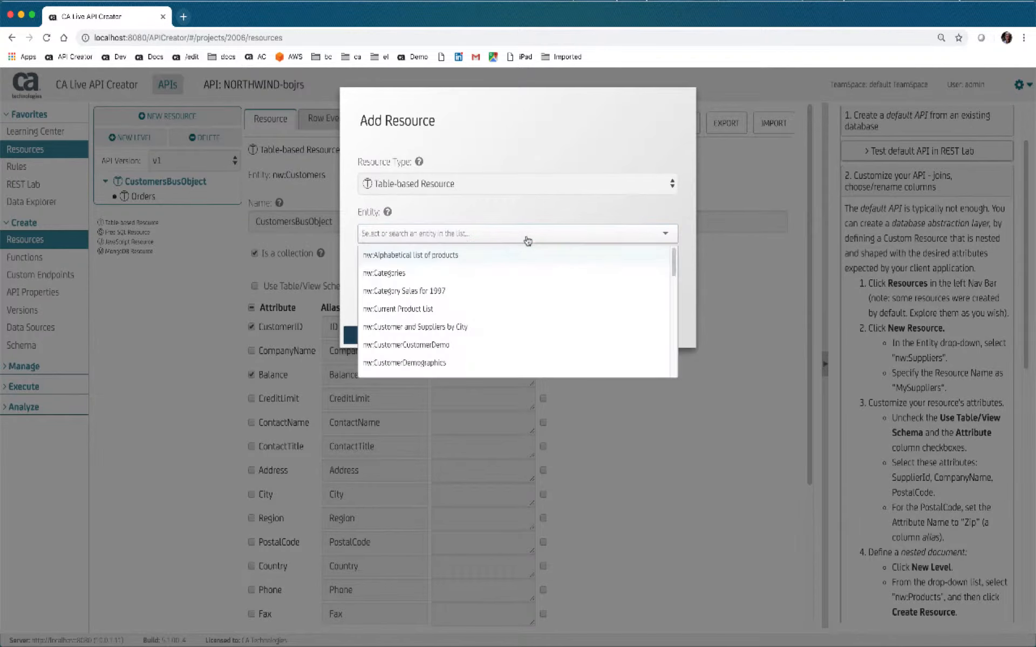
{"action": "scroll", "coordinate": [513, 292], "scroll_direction": "down", "scroll_amount": 5}
{"action": "scroll", "coordinate": [514, 292], "scroll_direction": "down", "scroll_amount": 5}
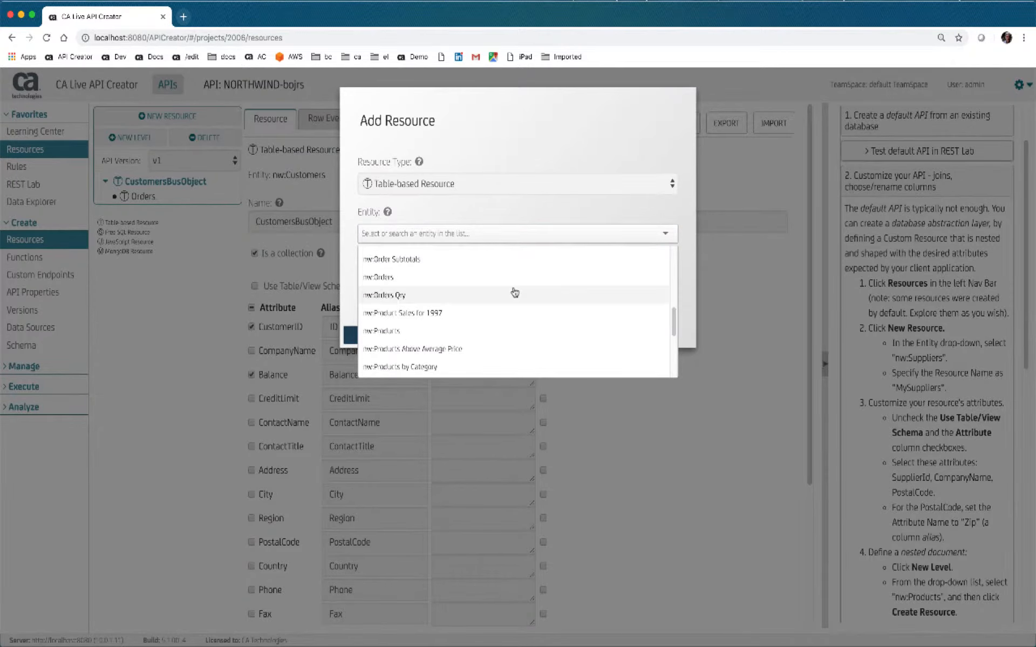
{"action": "scroll", "coordinate": [515, 291], "scroll_direction": "down", "scroll_amount": 2}
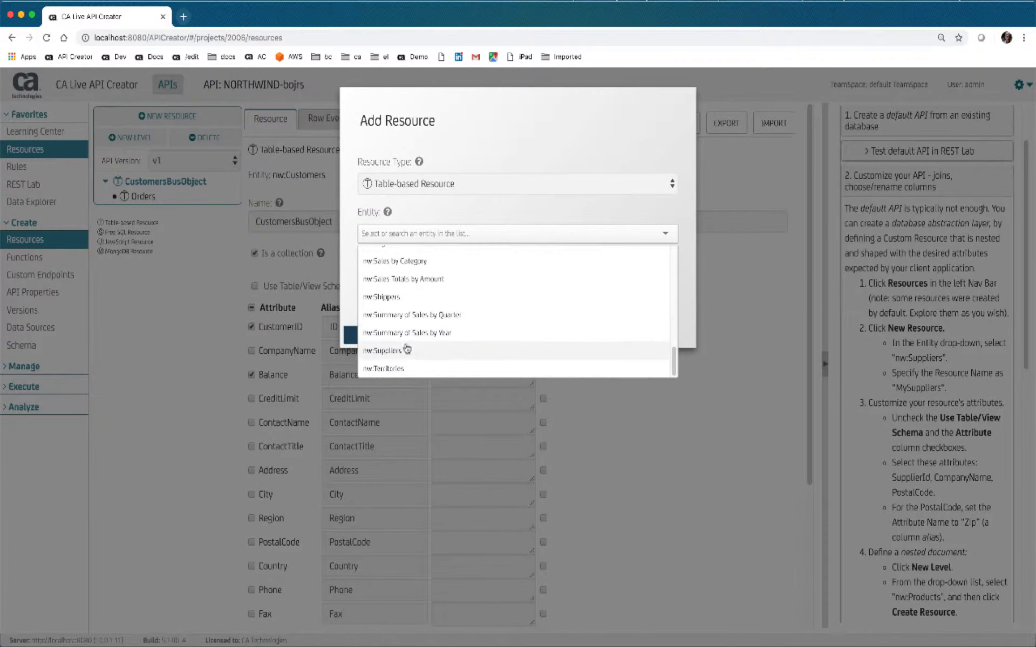
{"action": "left_click", "coordinate": [402, 341]}
{"action": "left_click", "coordinate": [410, 335]}
- Rename the new suppliers resource as MySuppliers
{"action": "double_click", "coordinate": [295, 229]}
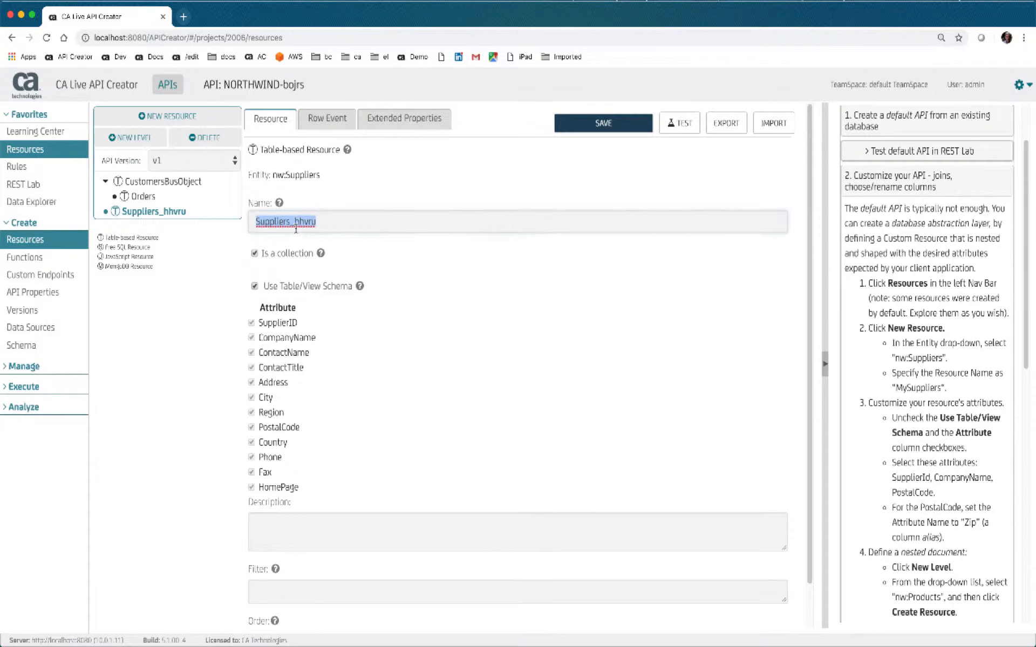
{"action": "type", "text": "MyS"}
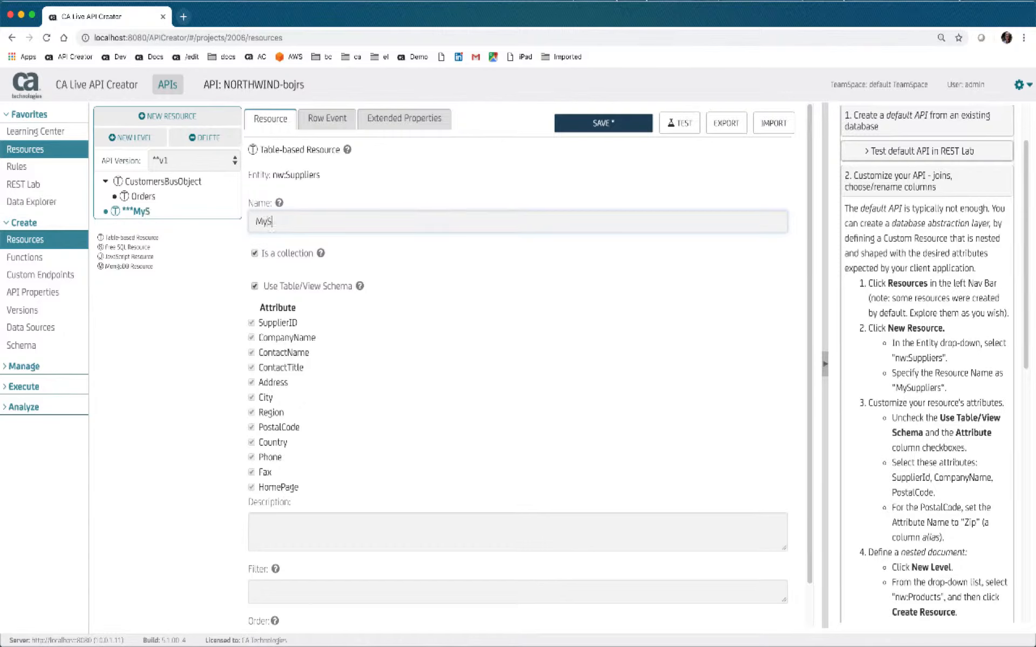
{"action": "type", "text": "uppliers"}
- Turn off the table/view schema, include only SupplierID, CompanyName and PostalCode, and set the PostalCode alias to Zip
{"action": "left_click", "coordinate": [256, 287]}
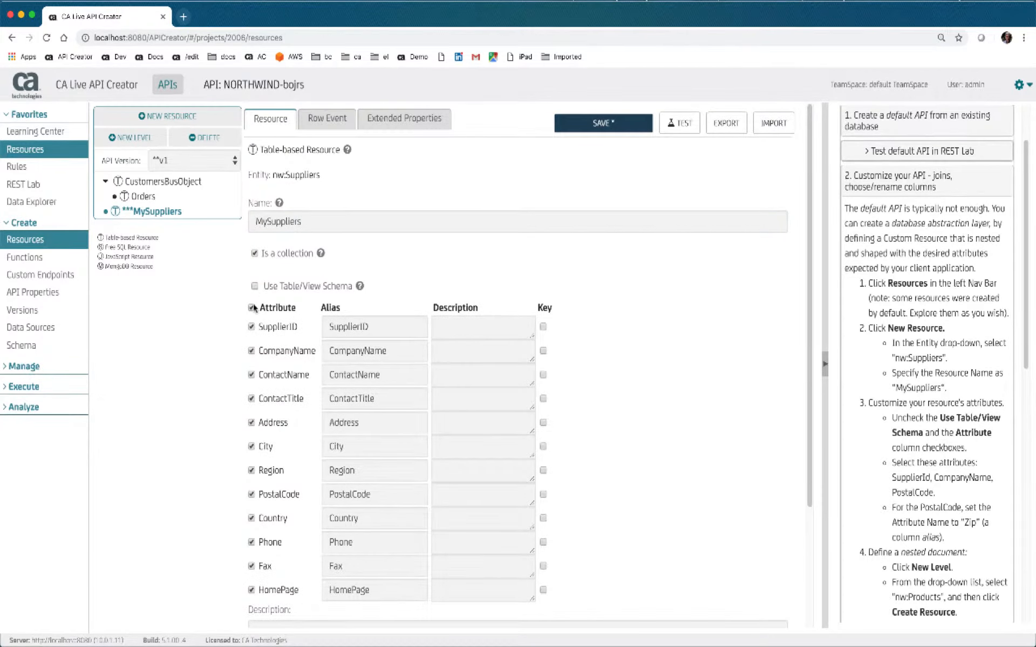
{"action": "left_click", "coordinate": [252, 309]}
{"action": "double_click", "coordinate": [336, 494]}
{"action": "type", "text": "Zip"}
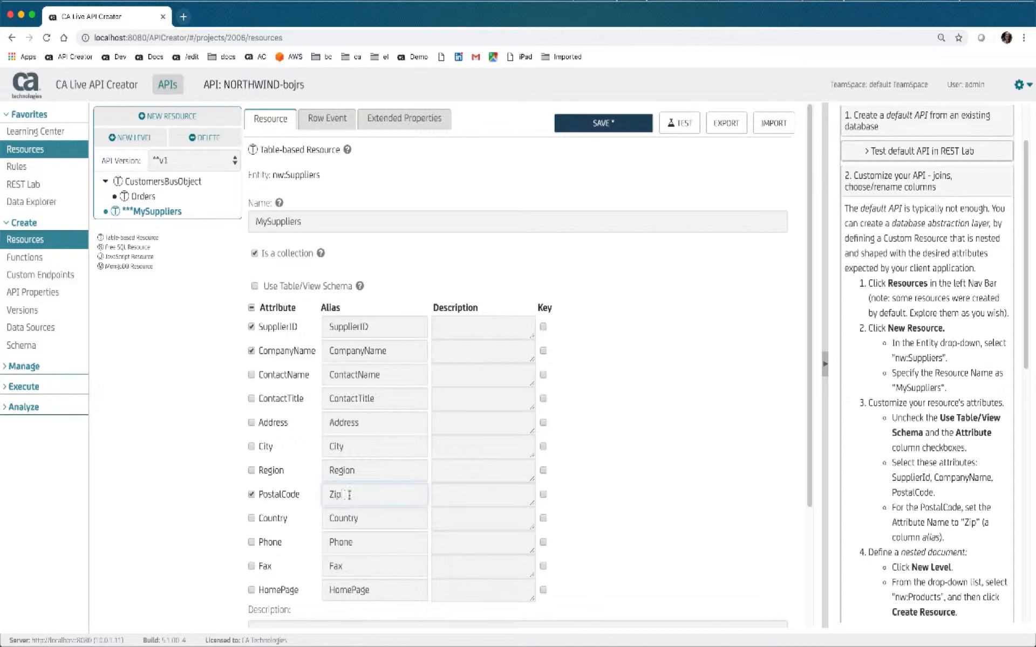
- Add a nested Products_List level to MySuppliers using the existing nw:Products relationship joined on SupplierID
{"action": "left_click", "coordinate": [138, 139]}
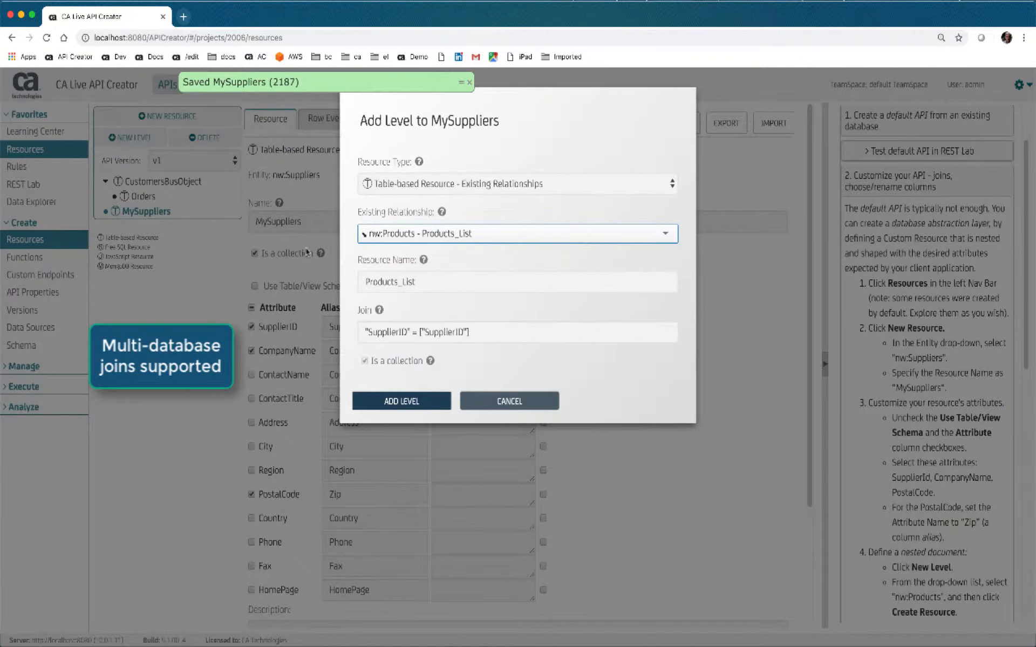
{"action": "left_click", "coordinate": [408, 400]}
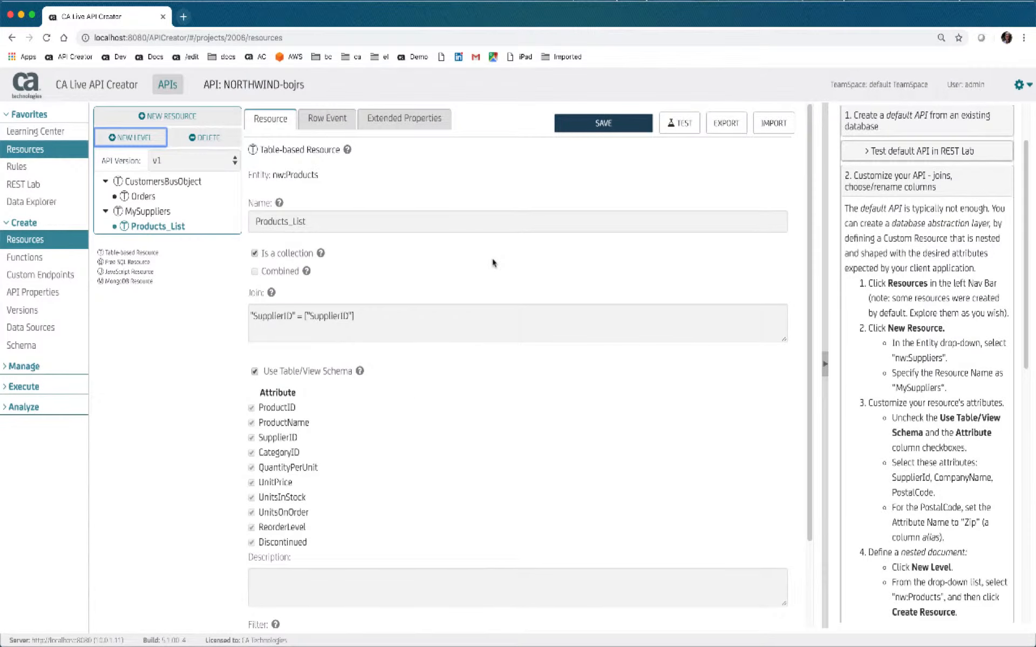
- Save the MySuppliers resource with its nested product list and test it in REST Lab
{"action": "left_click", "coordinate": [641, 129]}
{"action": "left_click", "coordinate": [678, 127]}
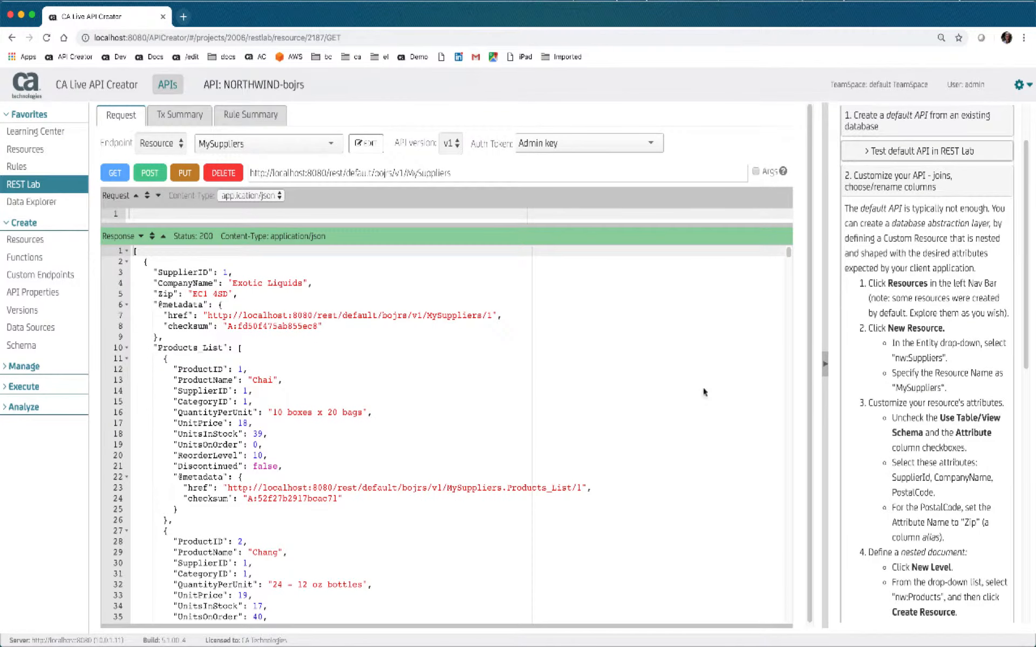
- Open the guide section confirming readiness for web/mobile app development and review its points on the Zip alias, nested document and API docs
{"action": "scroll", "coordinate": [877, 436], "scroll_direction": "down", "scroll_amount": 5}
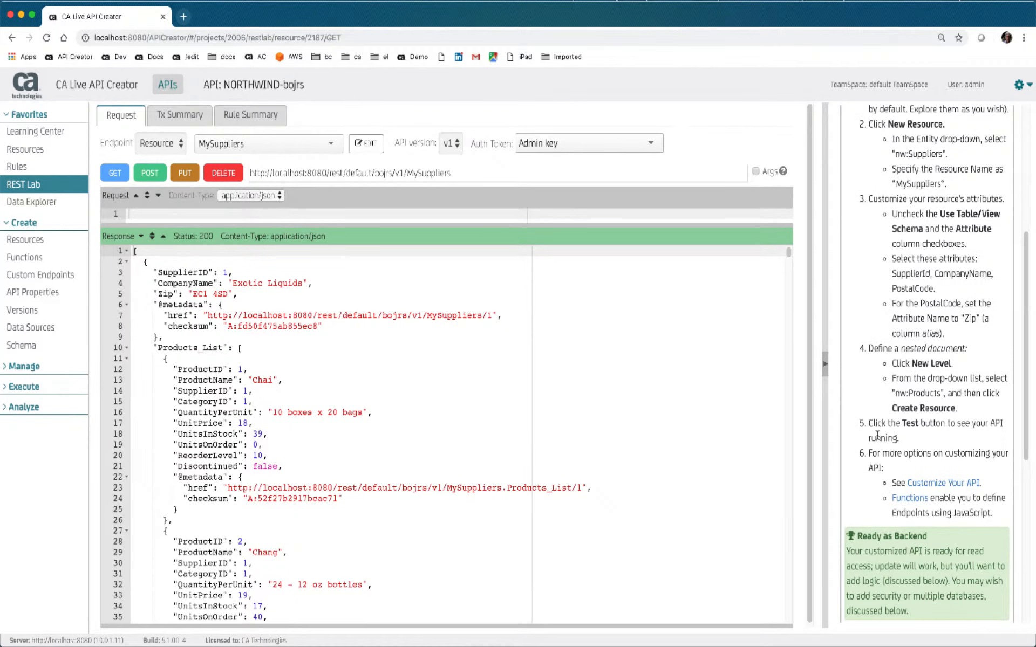
{"action": "scroll", "coordinate": [877, 436], "scroll_direction": "down", "scroll_amount": 3}
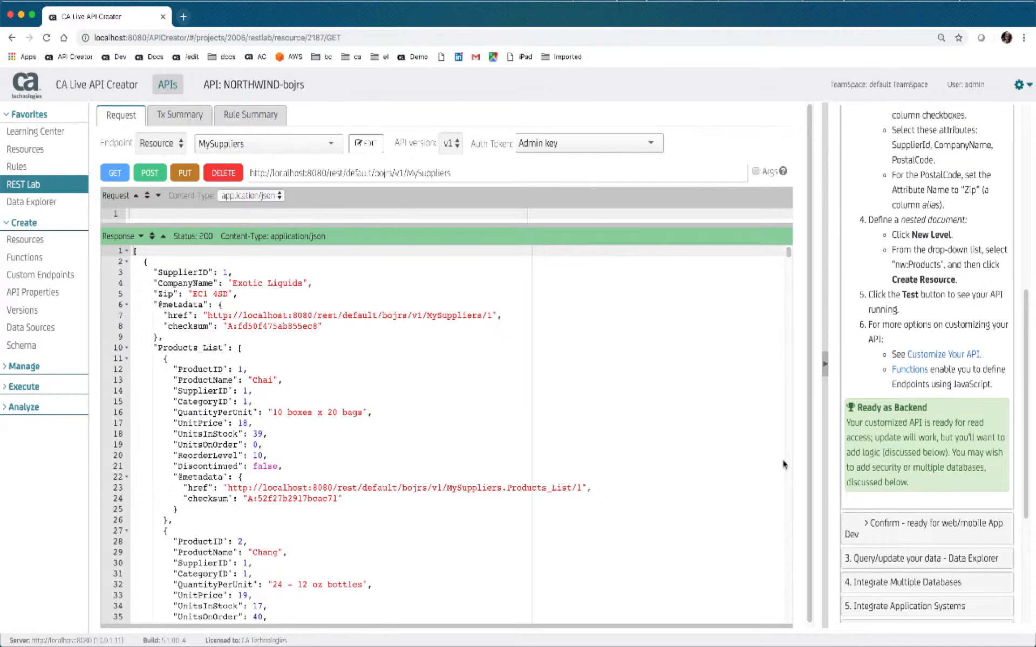
{"action": "left_click", "coordinate": [888, 525]}
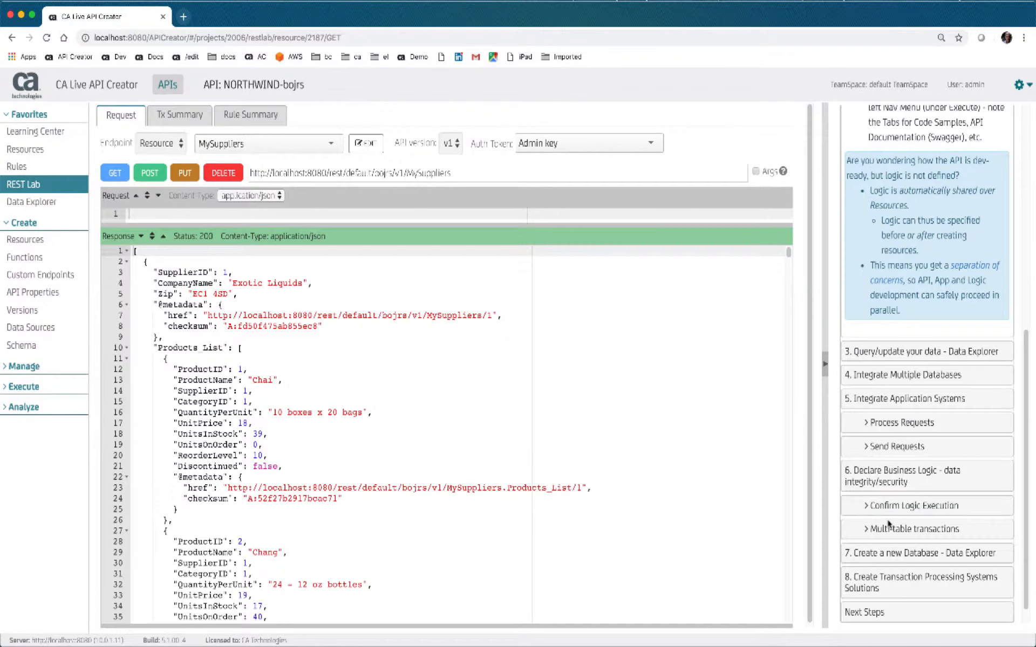
{"action": "left_click", "coordinate": [756, 423]}
{"action": "scroll", "coordinate": [858, 329], "scroll_direction": "up", "scroll_amount": 3}
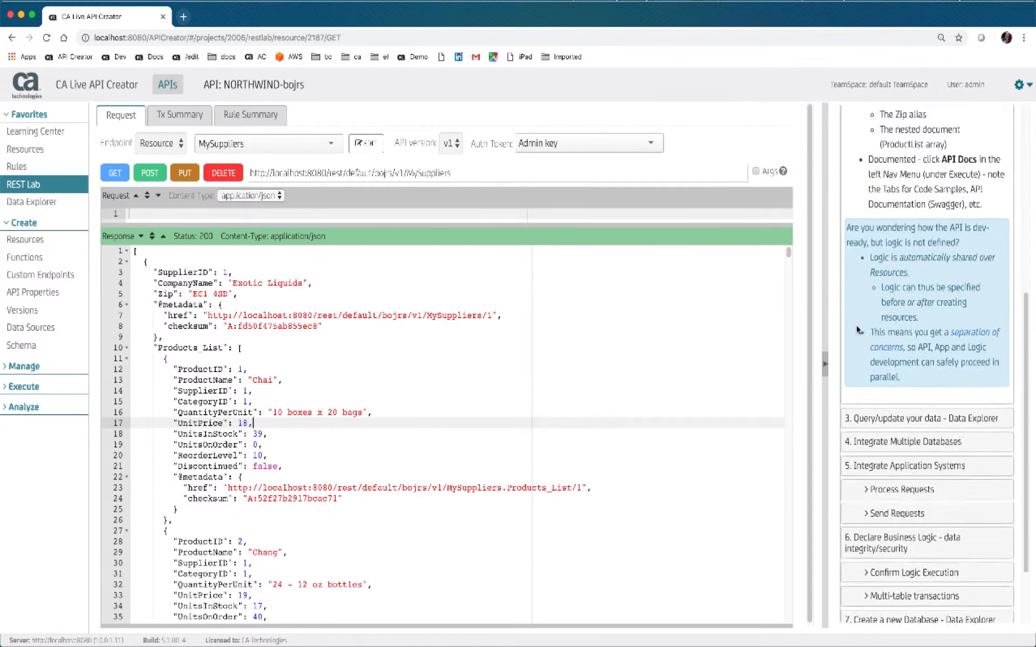
{"action": "scroll", "coordinate": [858, 330], "scroll_direction": "up", "scroll_amount": 1}
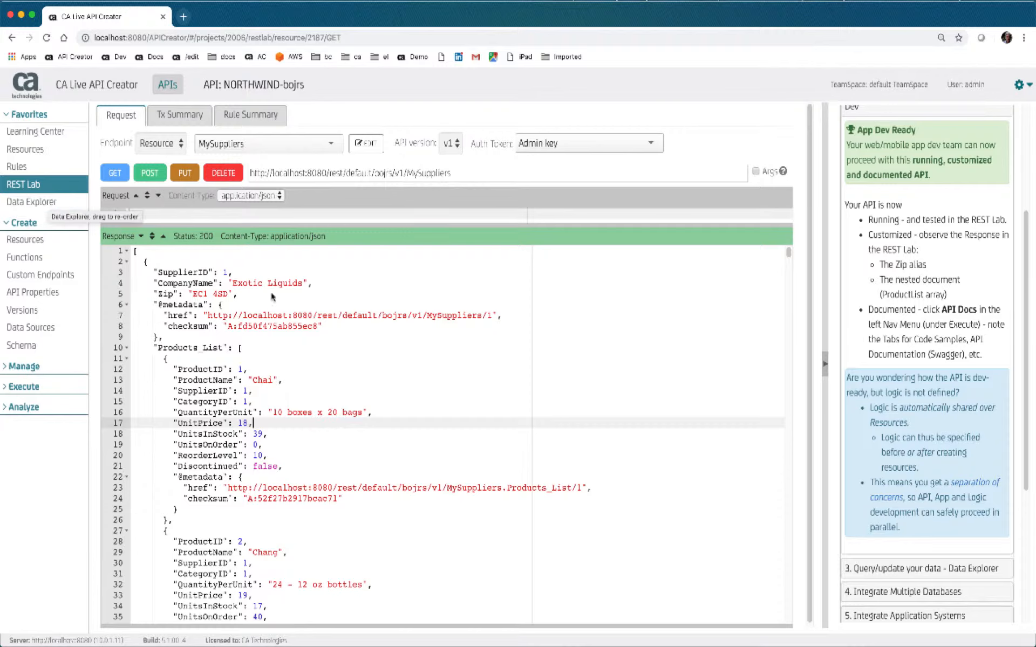
- Open the guide section on querying and updating data, and launch Data Explorer for the Northwind API
{"action": "left_click", "coordinate": [873, 572]}
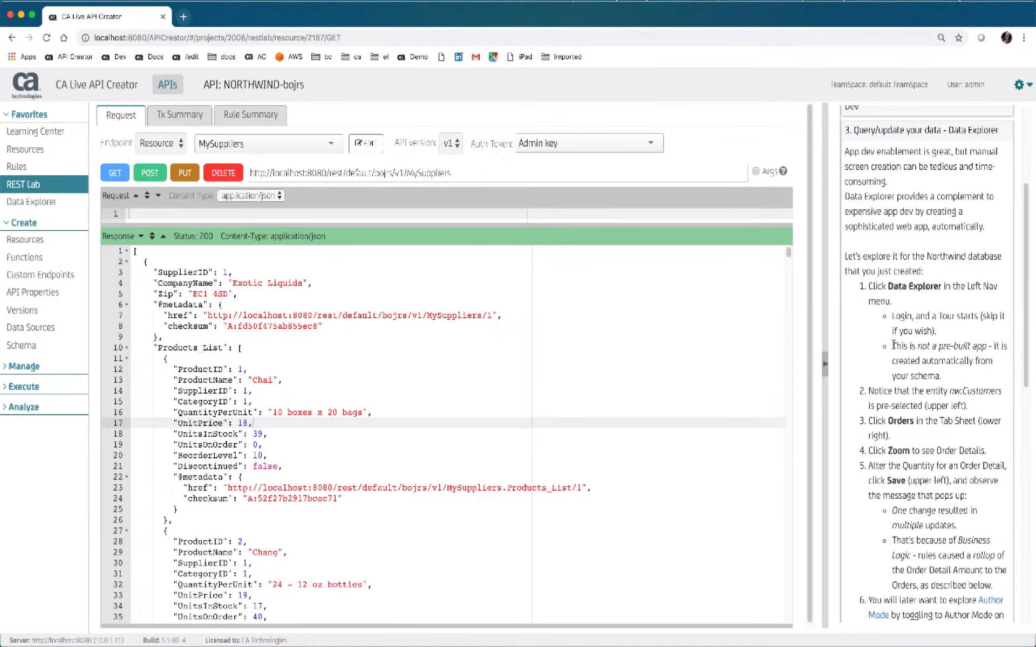
{"action": "left_click", "coordinate": [29, 203]}
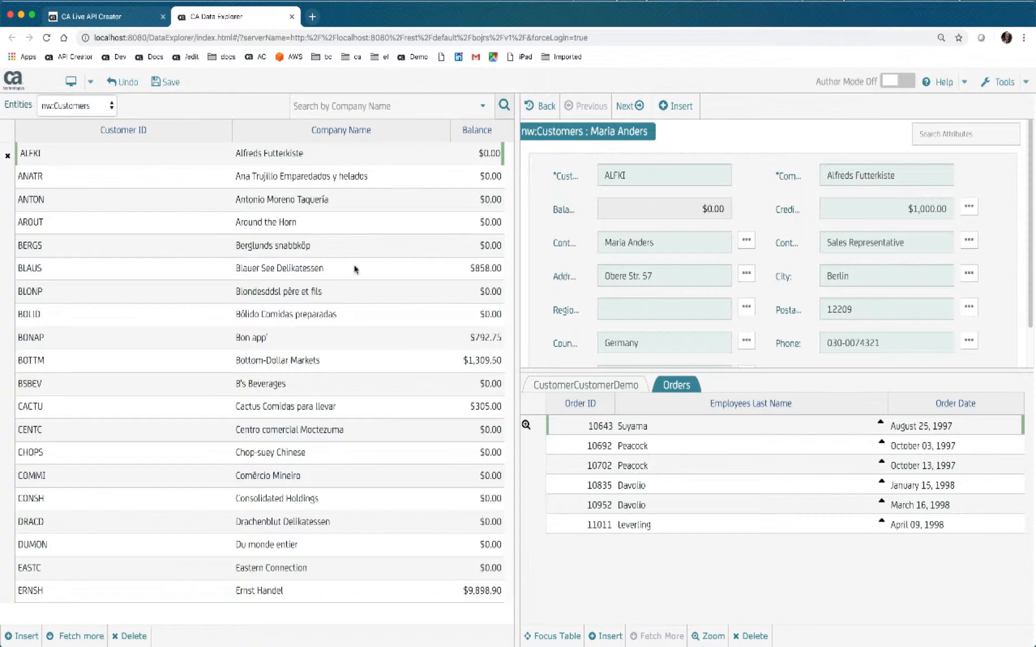
- Narrow the Customer ID and Company Name columns, and shrink the customer list pane to give the form more room
{"action": "left_click_drag", "start_coordinate": [232, 130], "coordinate": [123, 131]}
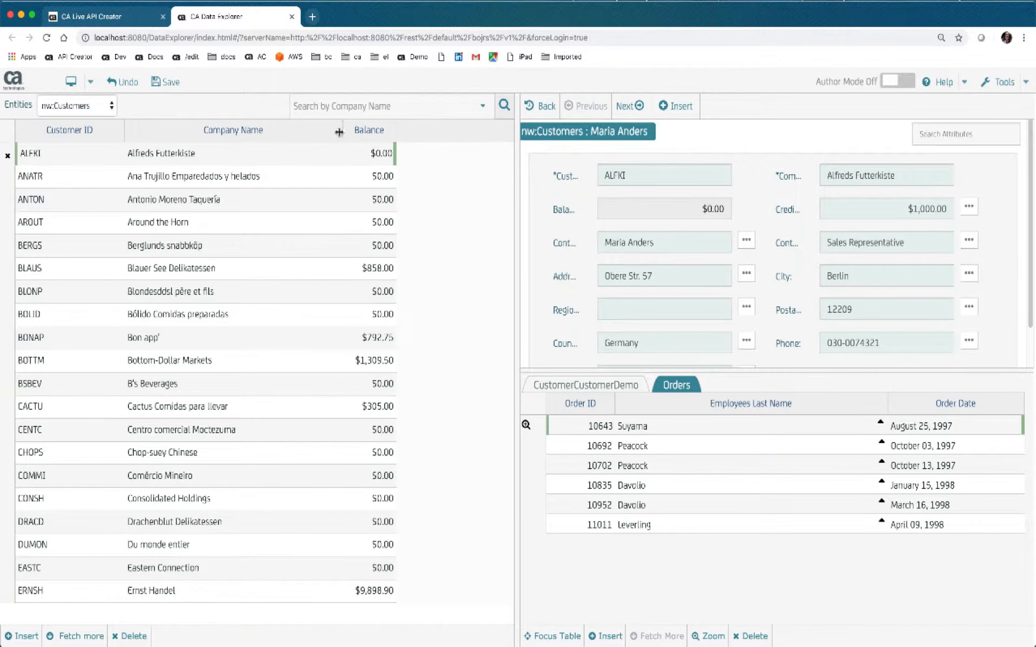
{"action": "left_click_drag", "start_coordinate": [339, 130], "coordinate": [266, 132]}
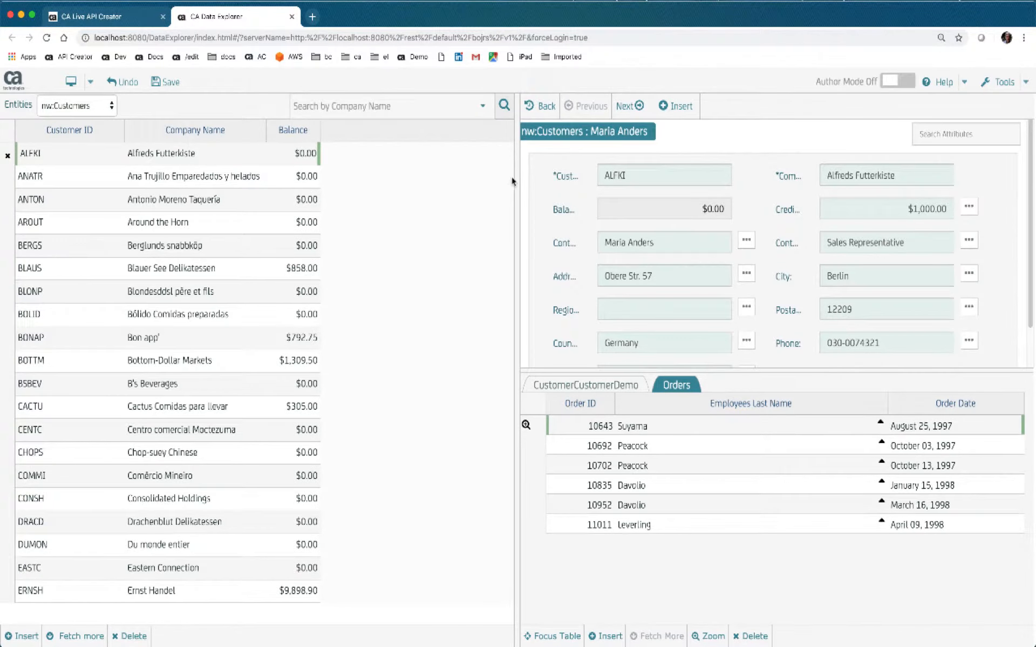
{"action": "left_click_drag", "start_coordinate": [516, 178], "coordinate": [352, 185]}
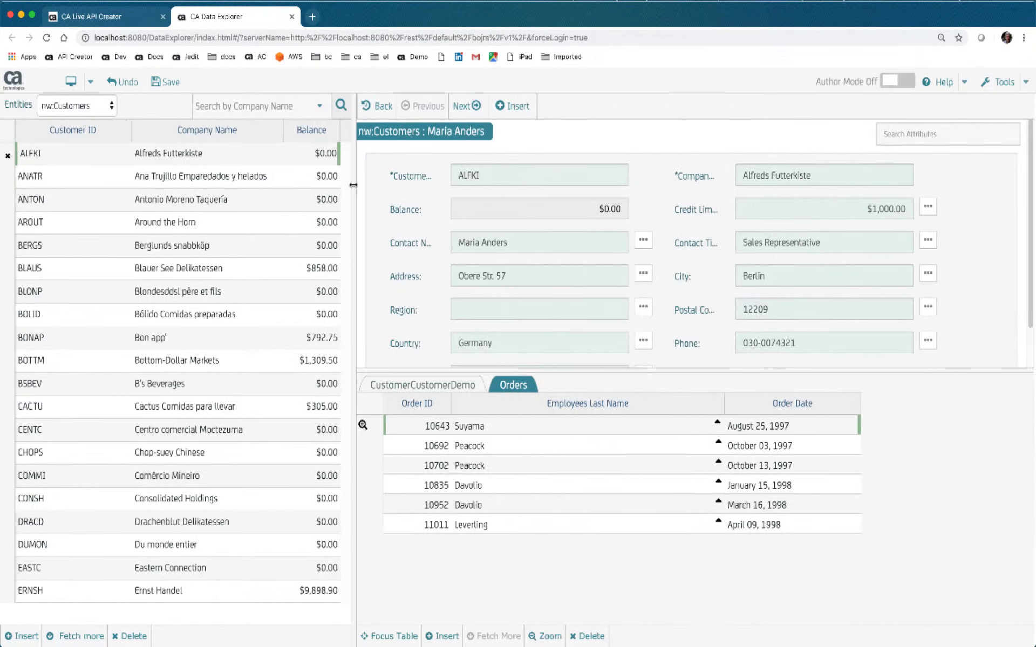
- Turn on Author Mode and set the nw:Customers form's label placement so the labels sit above their fields
{"action": "left_click", "coordinate": [909, 83]}
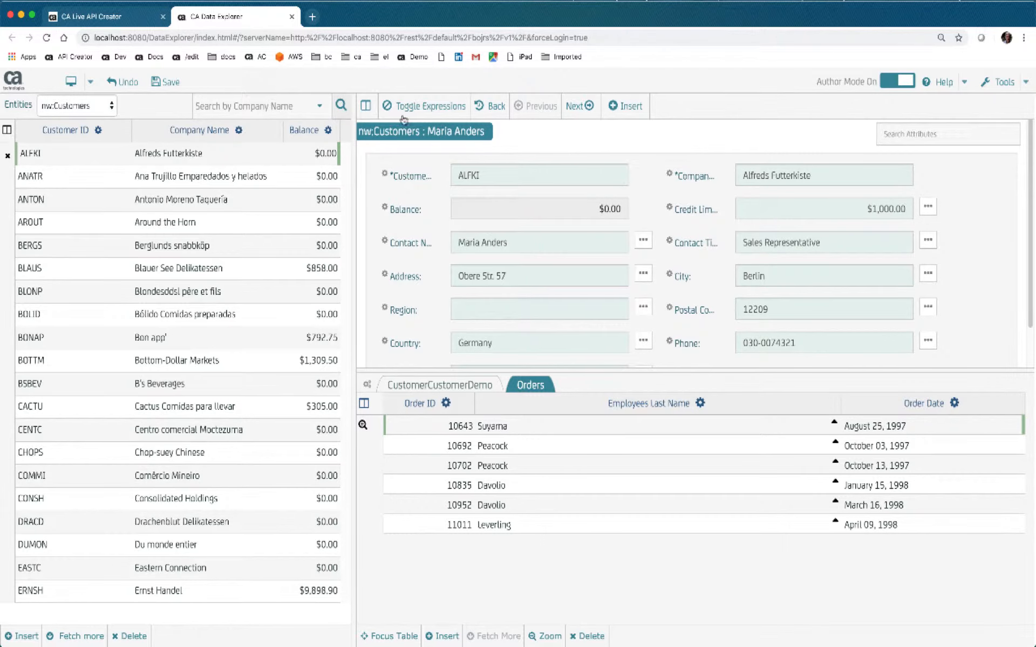
{"action": "left_click", "coordinate": [366, 108]}
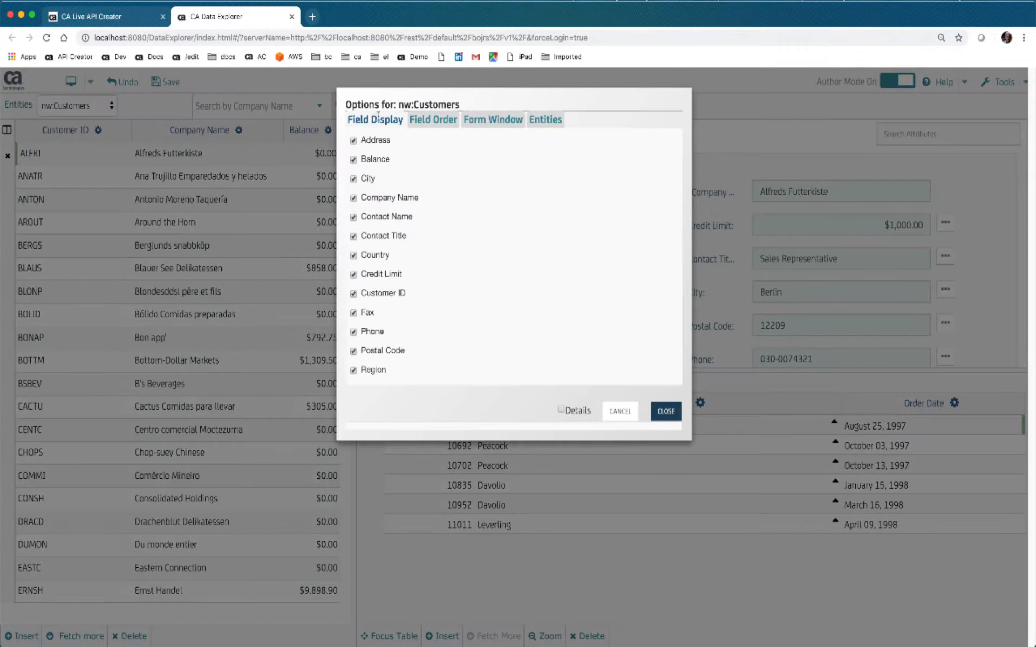
{"action": "left_click", "coordinate": [436, 121]}
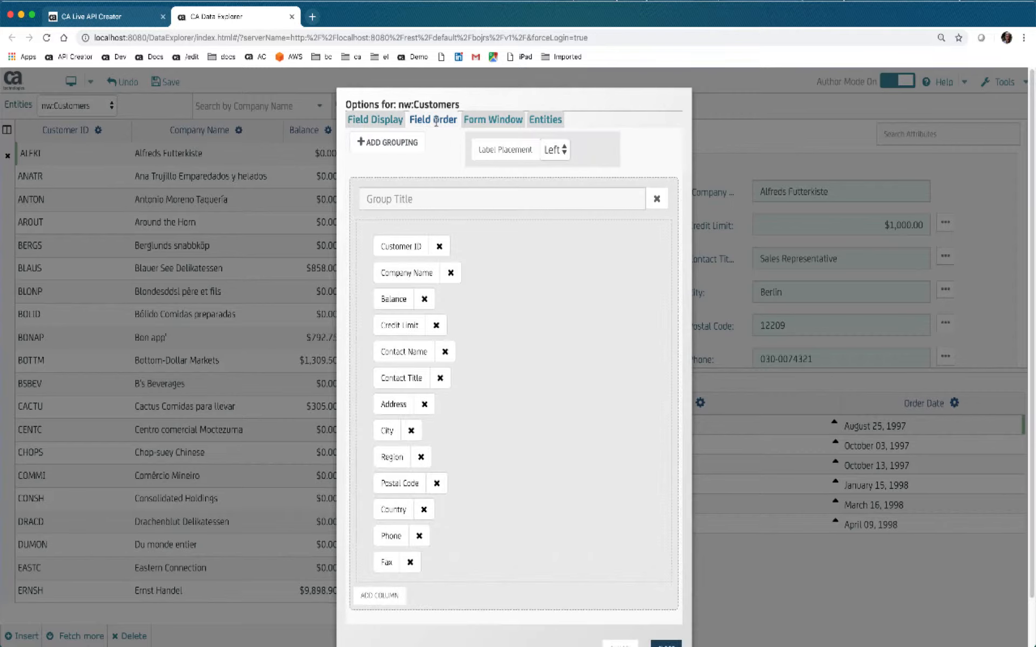
{"action": "left_click", "coordinate": [563, 153]}
{"action": "left_click", "coordinate": [561, 168]}
{"action": "left_click", "coordinate": [666, 643]}
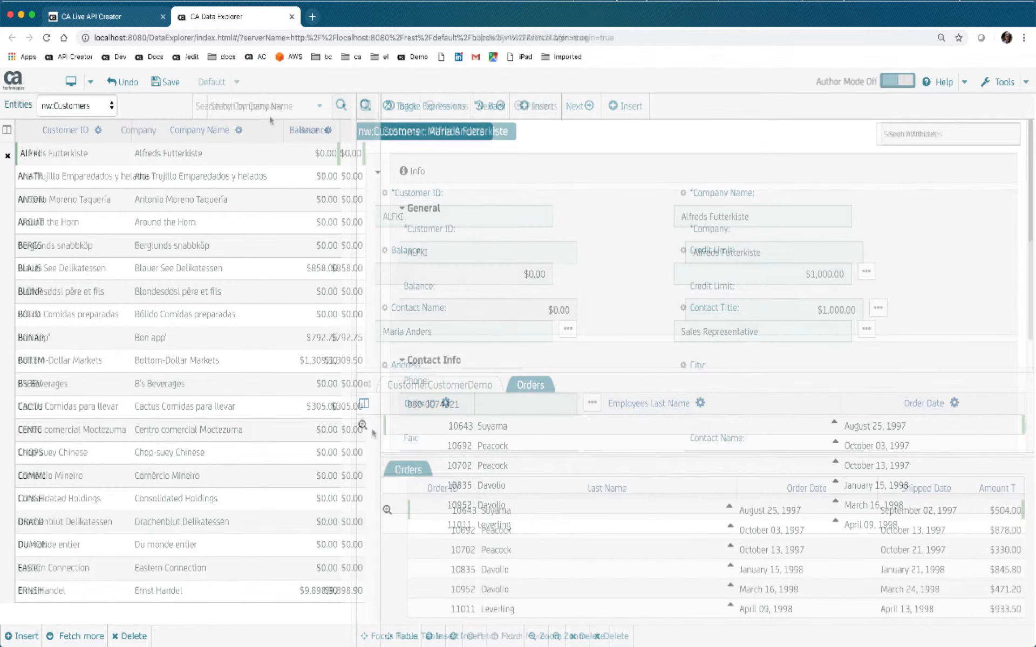
- Search the customer list by company name for "Bo"
{"action": "left_click", "coordinate": [268, 108]}
{"action": "type", "text": "B"}
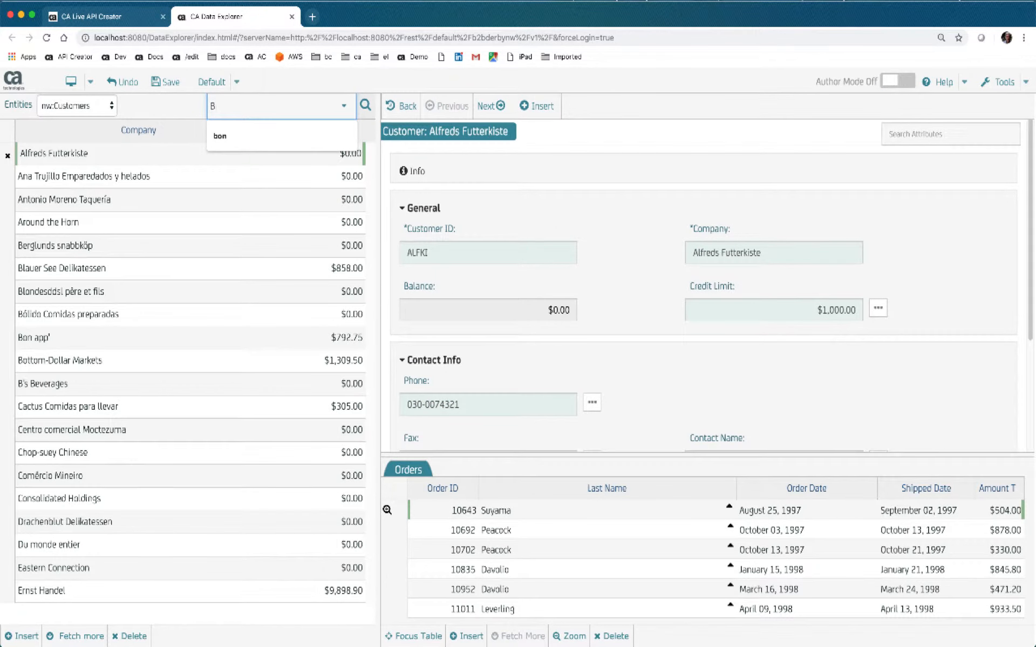
{"action": "type", "text": "o"}
{"action": "left_click", "coordinate": [366, 115]}
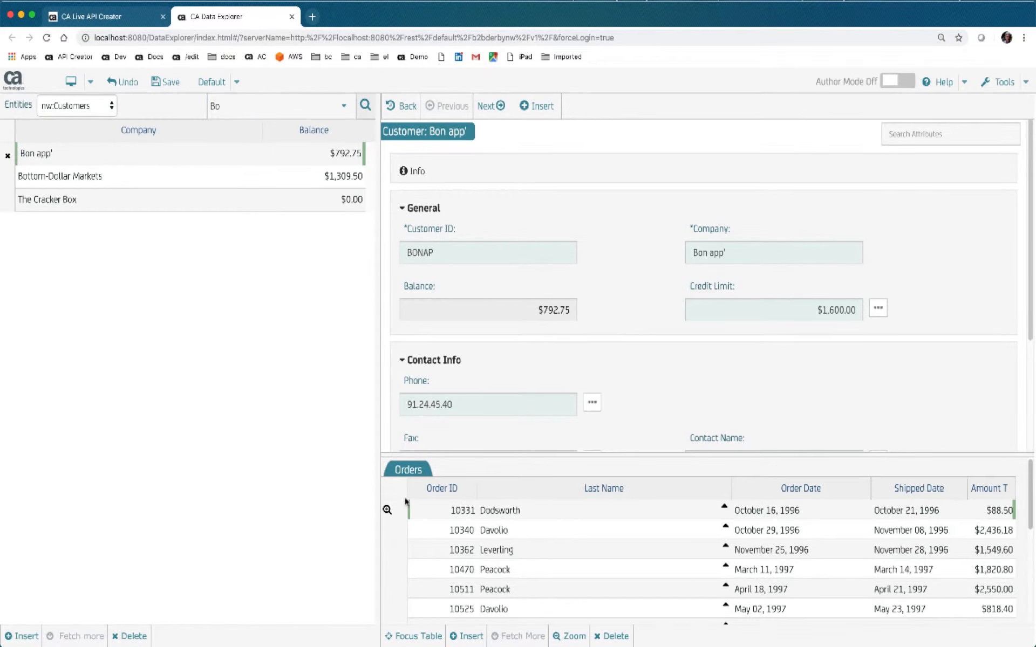
- Zoom into the first order of Bon app', change the product of its order detail to Chai and save
{"action": "left_click", "coordinate": [387, 509]}
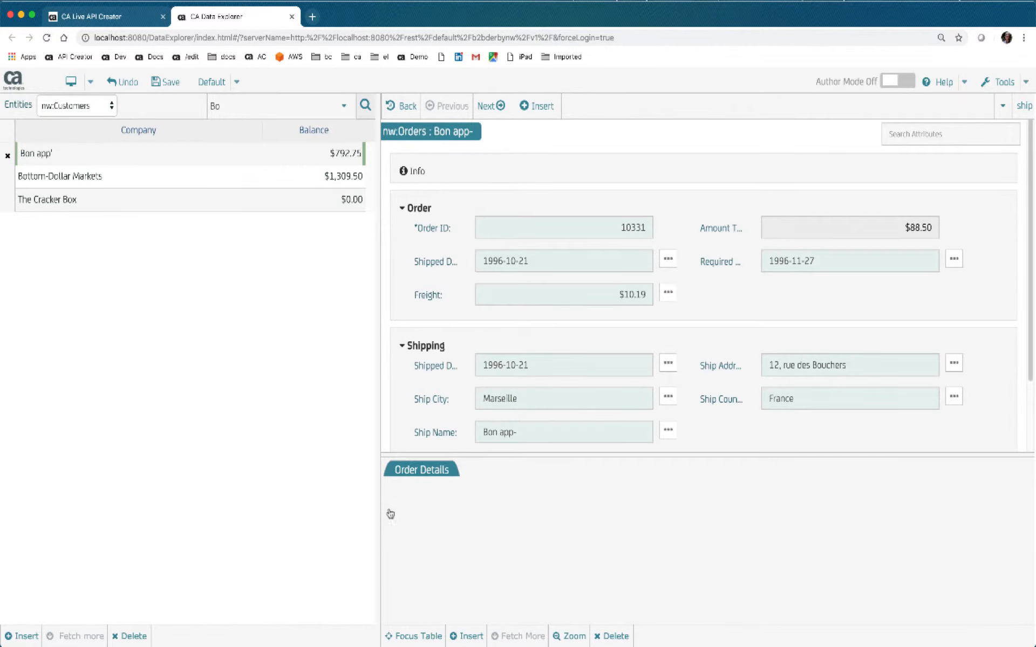
{"action": "left_click", "coordinate": [507, 513]}
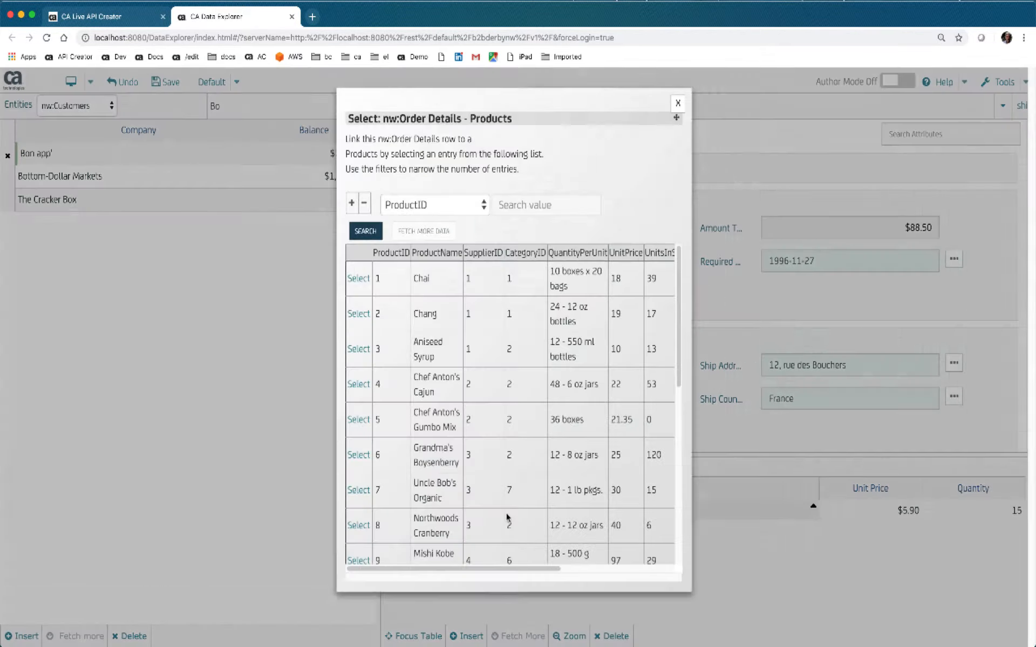
{"action": "left_click", "coordinate": [359, 278]}
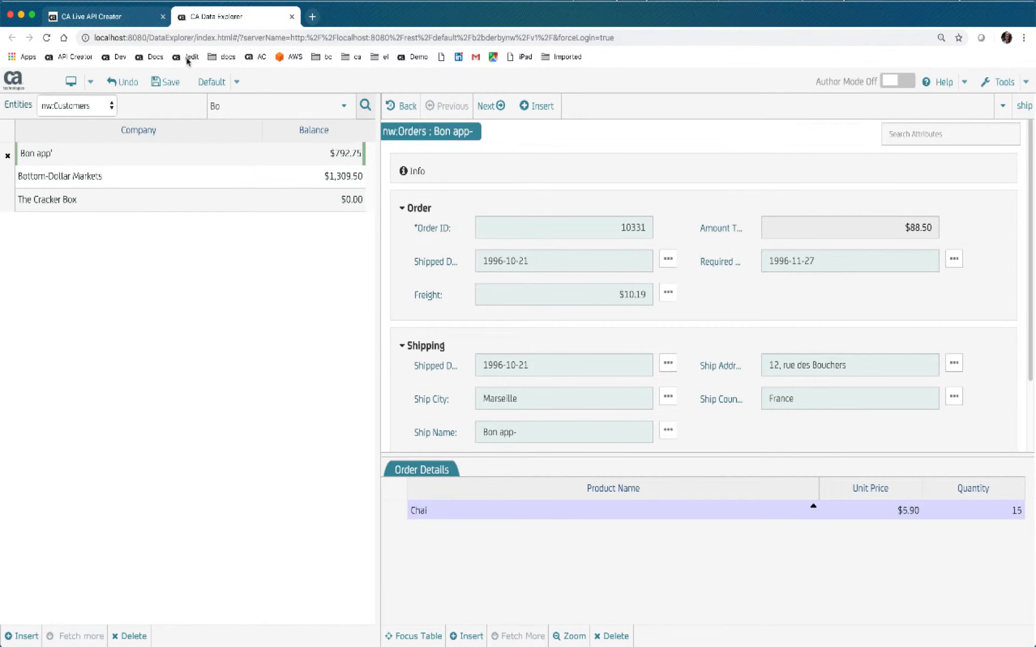
{"action": "left_click", "coordinate": [175, 82]}
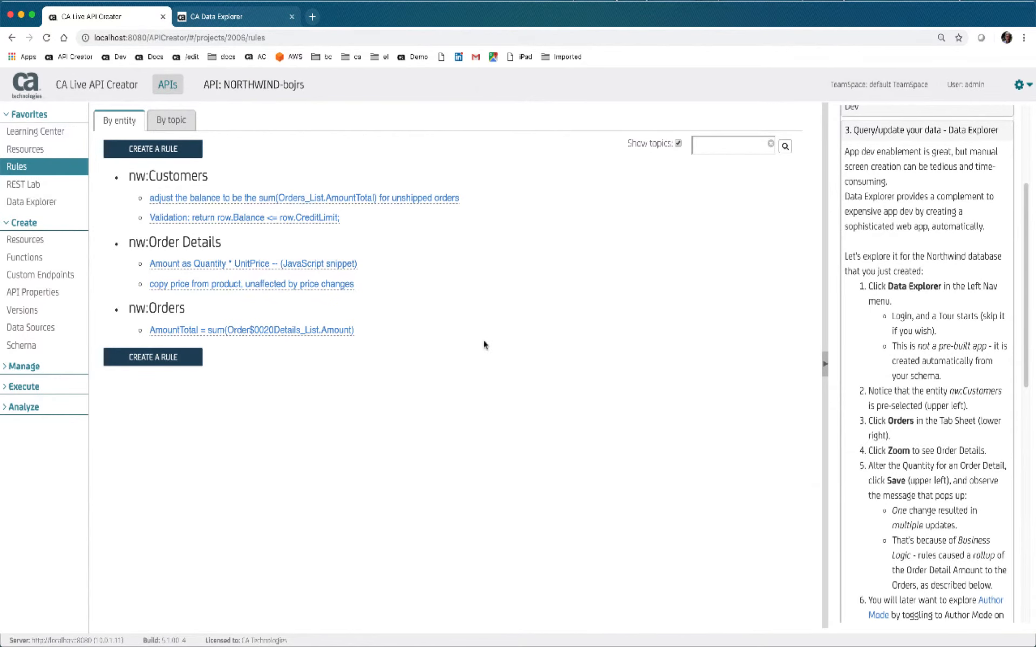
- Show the context help on reactive logic rules beside the API's rule list and widen the help pane
{"action": "scroll", "coordinate": [863, 251], "scroll_direction": "up", "scroll_amount": 5}
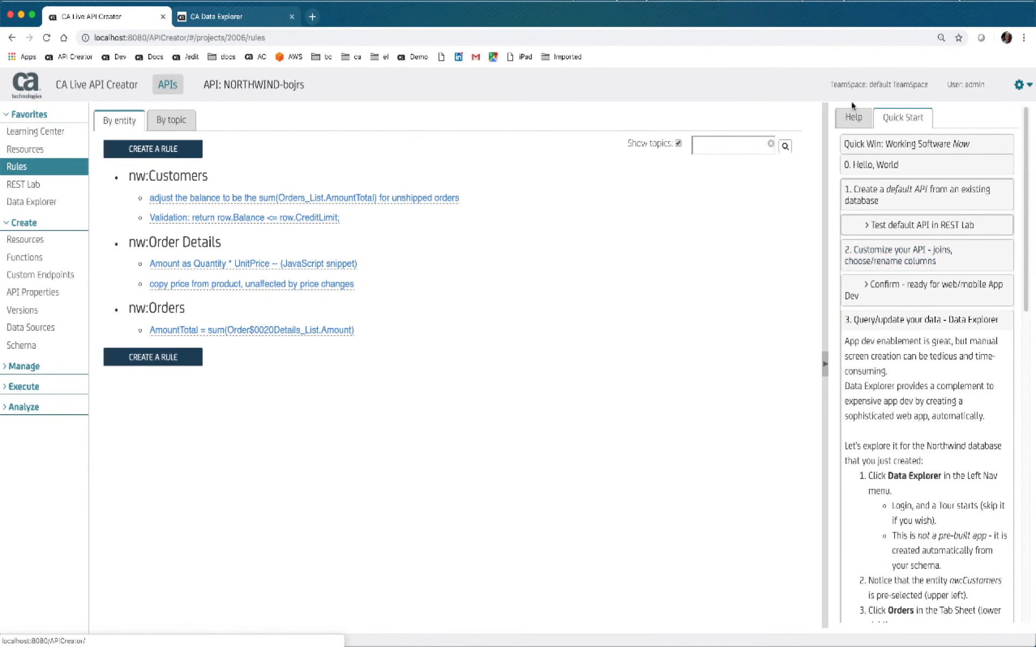
{"action": "left_click", "coordinate": [853, 119]}
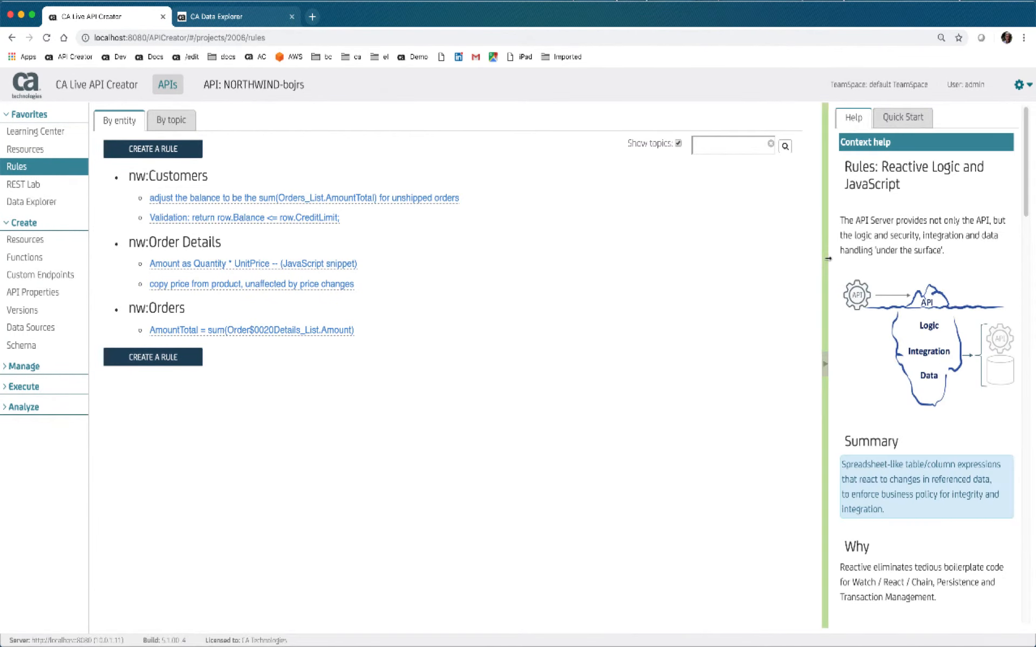
{"action": "left_click_drag", "start_coordinate": [828, 259], "coordinate": [747, 272]}
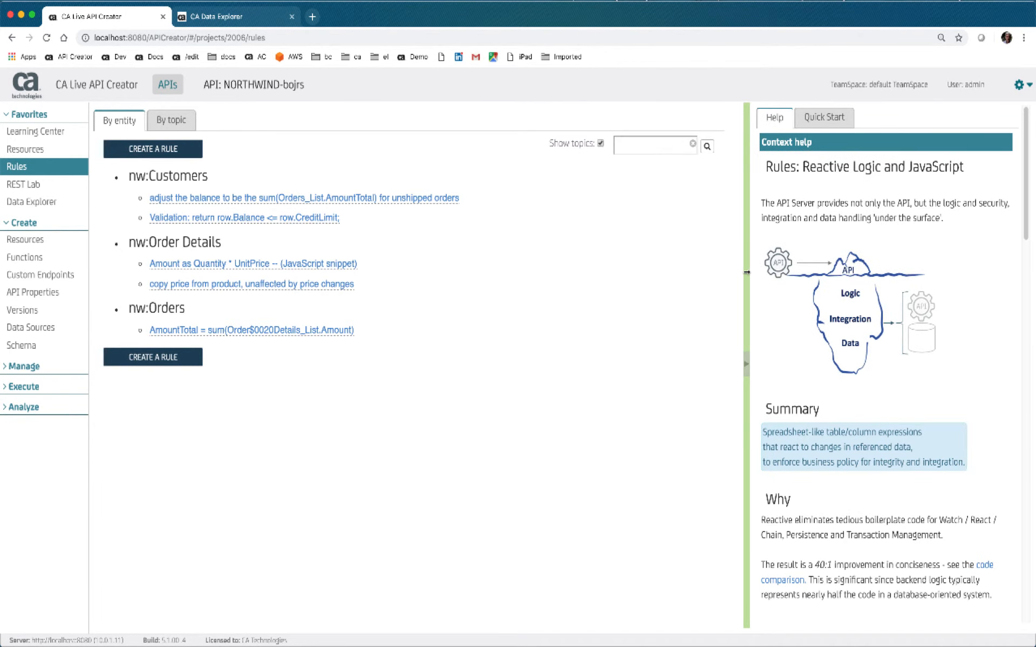